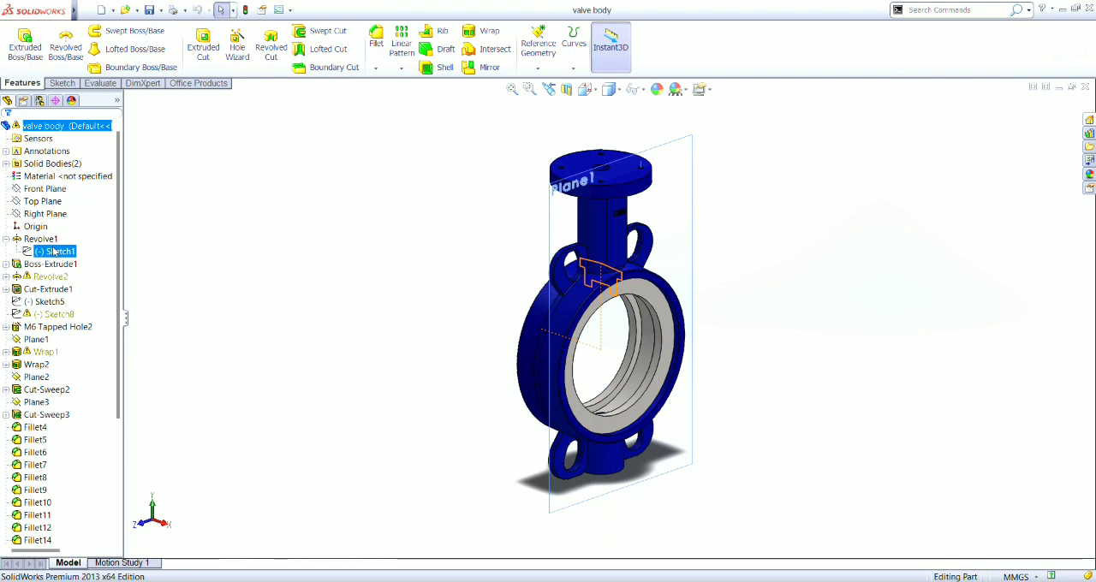
- Examine the valve body's Revolve1 ring and Boss-Extrude1 lugs together with their source sketches, Sketch1 and Sketch2
{"action": "key", "text": "Up"}
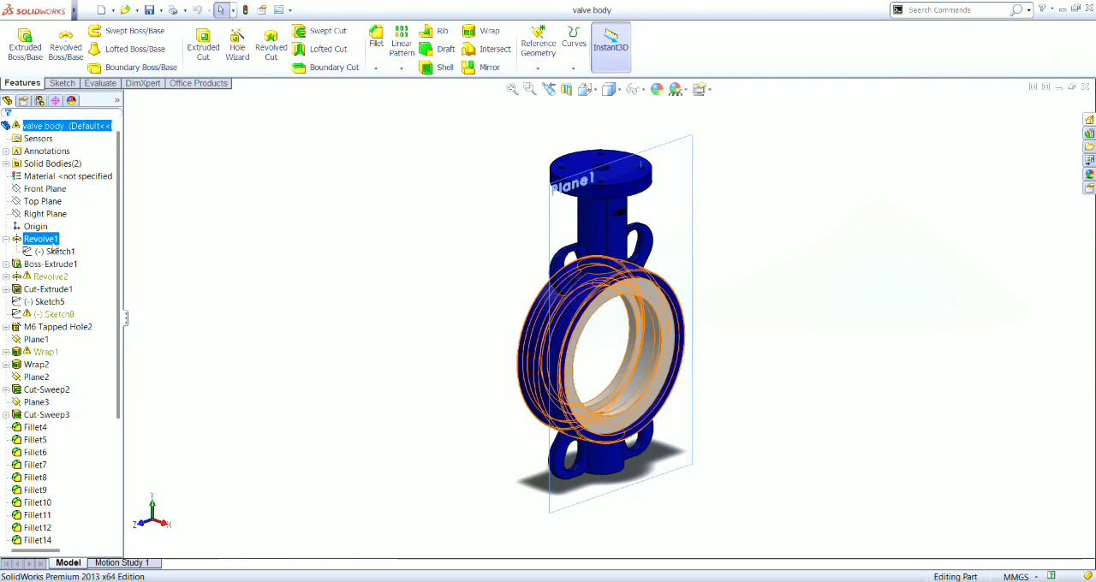
{"action": "left_click", "coordinate": [53, 250]}
{"action": "left_click", "coordinate": [57, 266]}
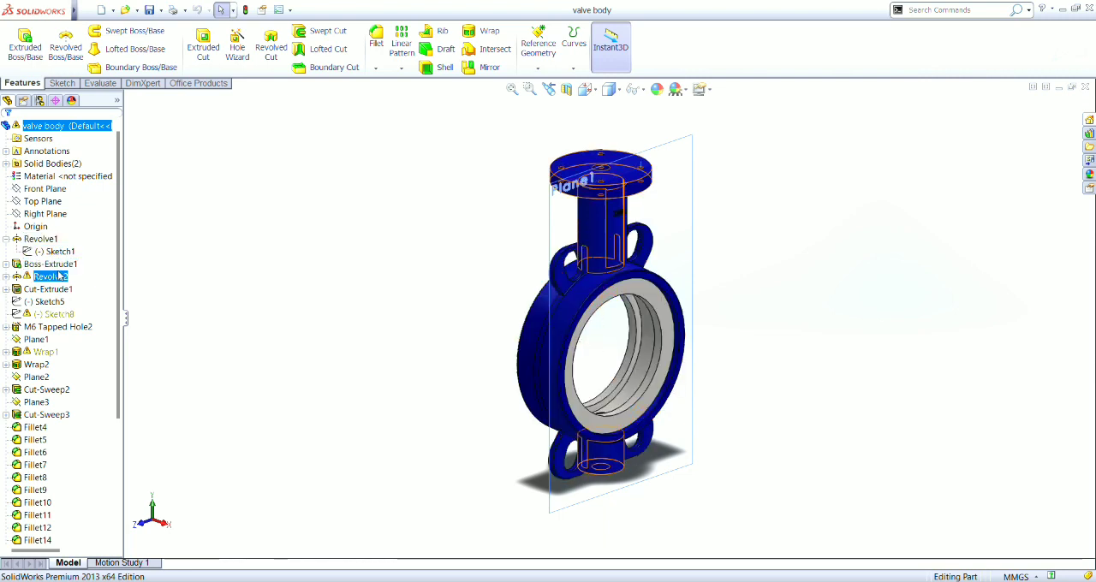
{"action": "left_click", "coordinate": [7, 267]}
{"action": "left_click", "coordinate": [48, 277]}
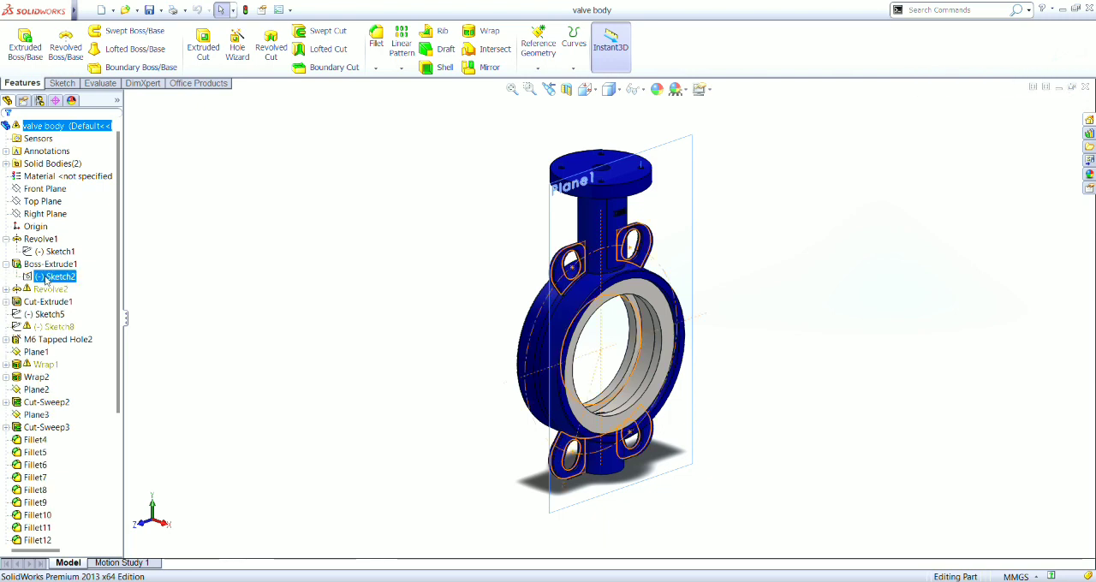
{"action": "left_click", "coordinate": [46, 267]}
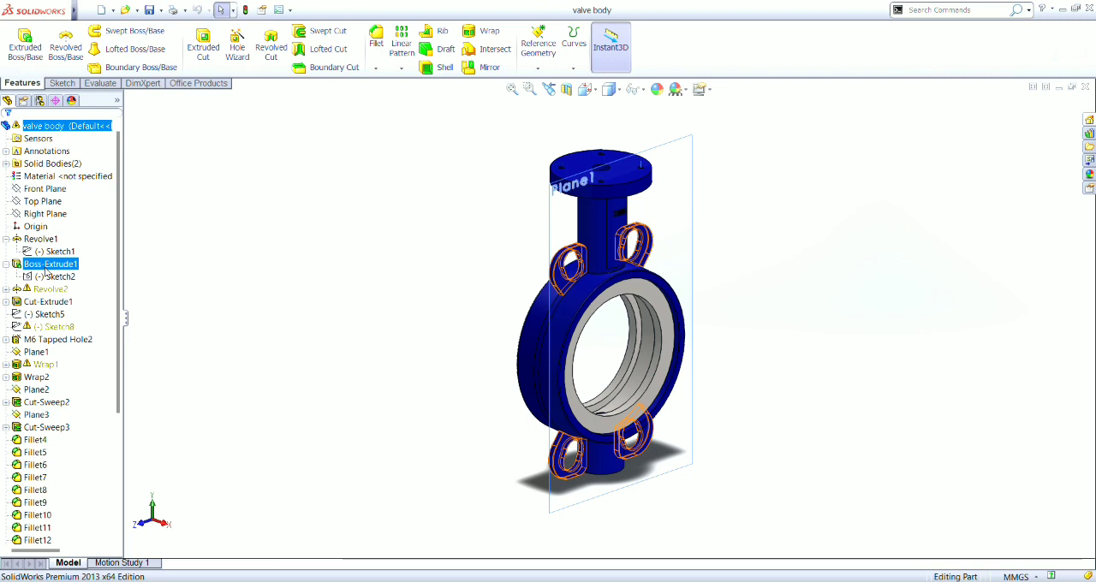
- Review the valve body's Cut-Extrude1 stem bore, the flange layout in Sketch5 and the M6 Tapped Hole2 feature
{"action": "left_click", "coordinate": [44, 302]}
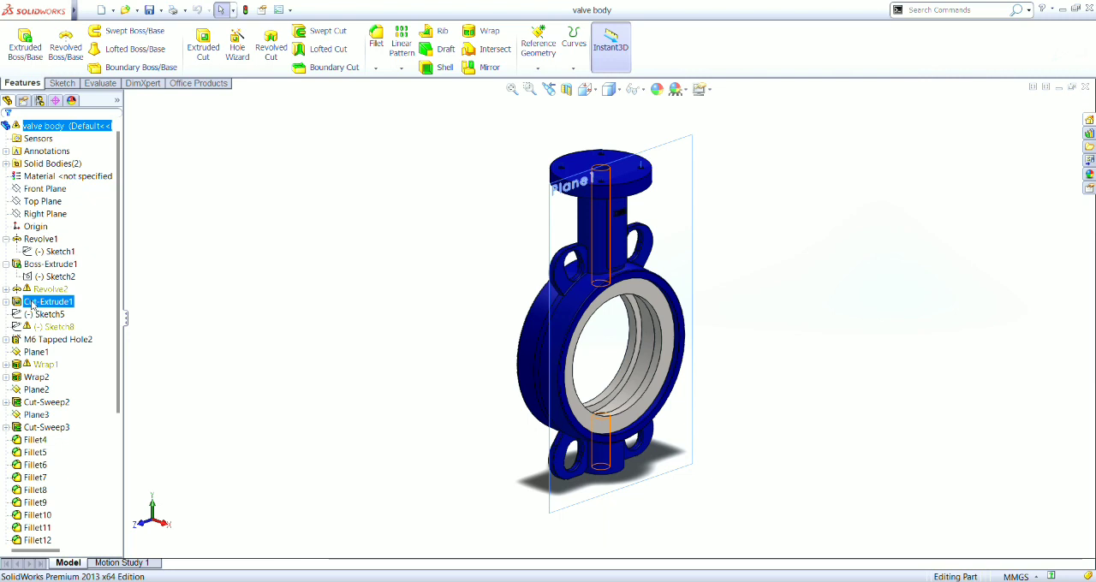
{"action": "left_click", "coordinate": [38, 315]}
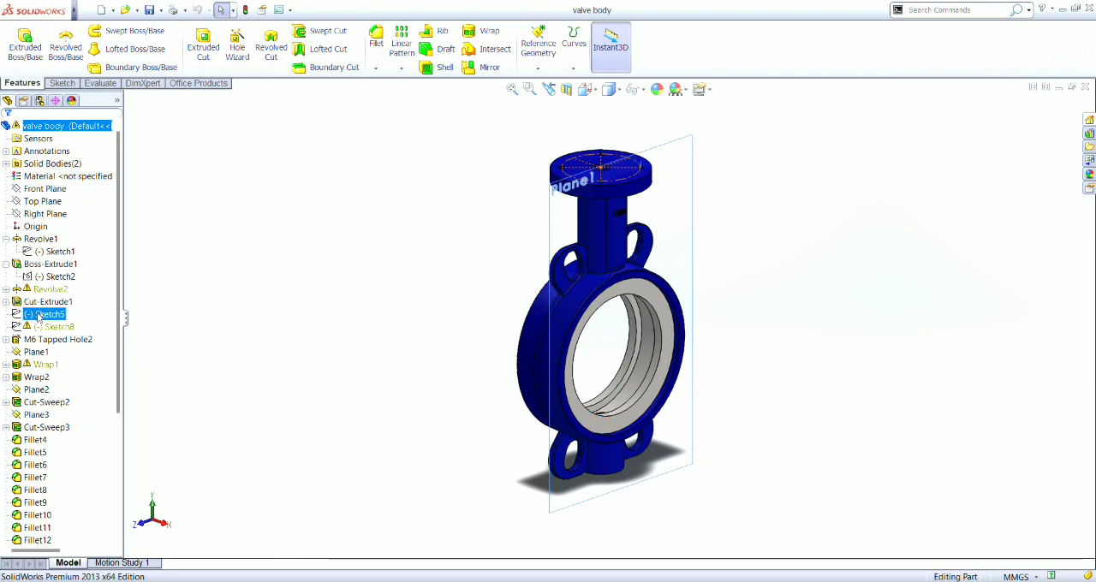
{"action": "left_click", "coordinate": [38, 305]}
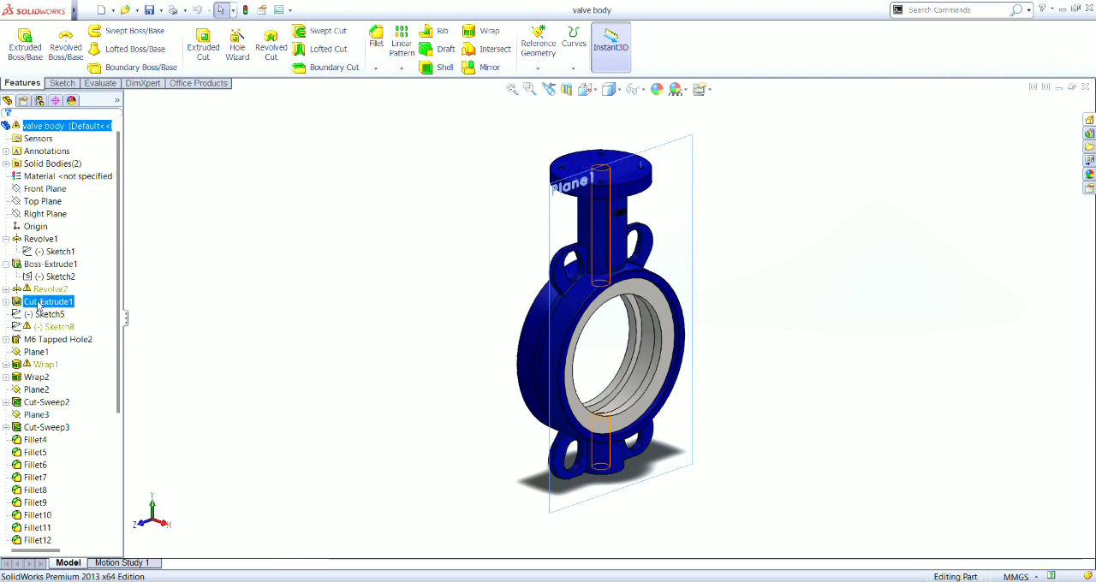
{"action": "left_click", "coordinate": [39, 314]}
{"action": "left_click", "coordinate": [37, 340]}
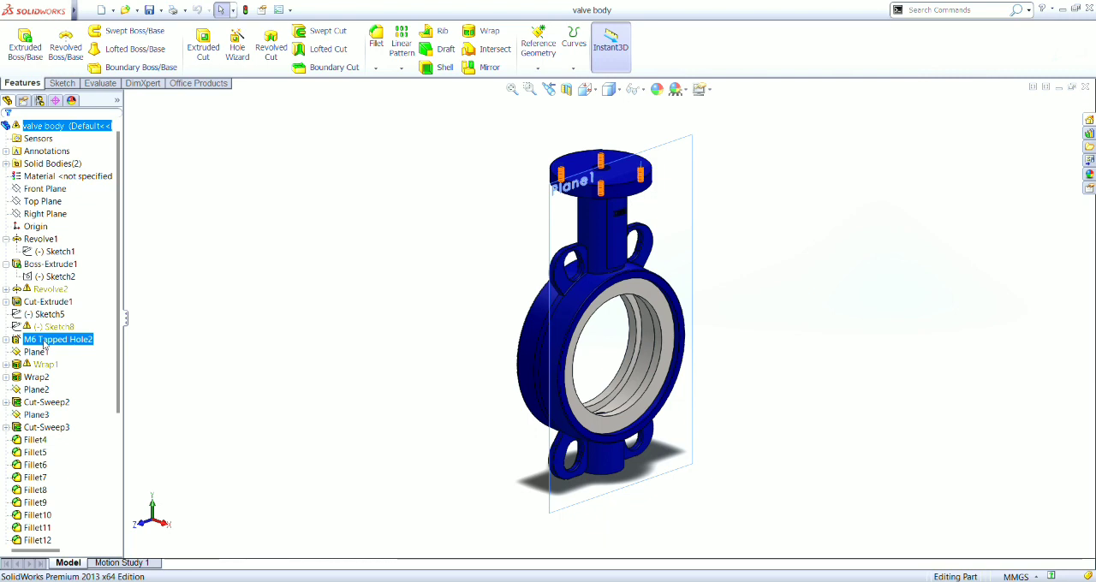
- Inspect the valve body's Wrap2 and the thread sweep cuts, expanding Cut-Sweep2 to review its Sketch20 profile and Helix/Spiral1 path
{"action": "left_click", "coordinate": [33, 377]}
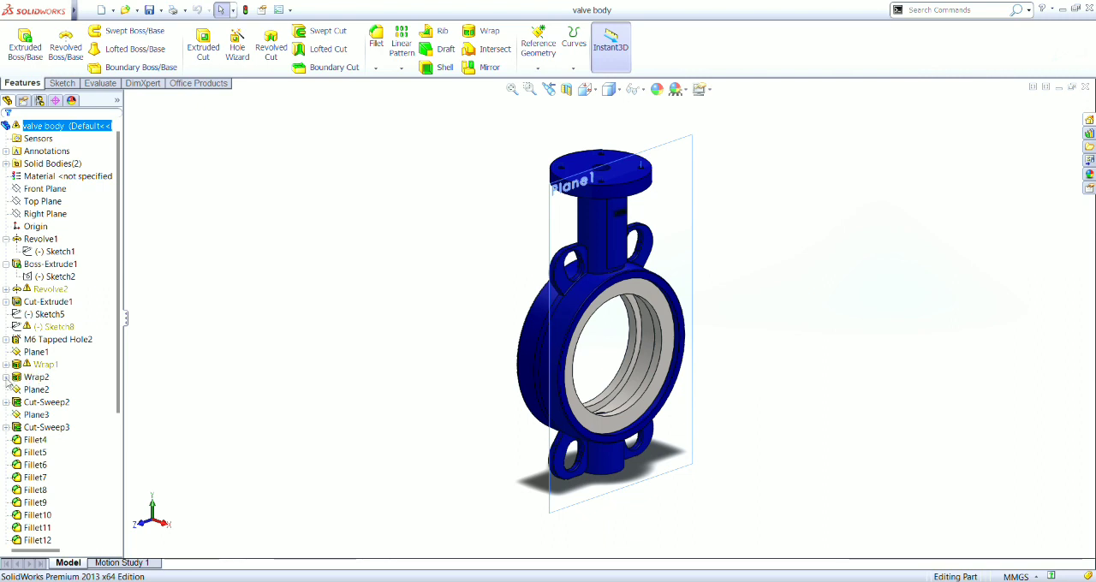
{"action": "left_click", "coordinate": [6, 377]}
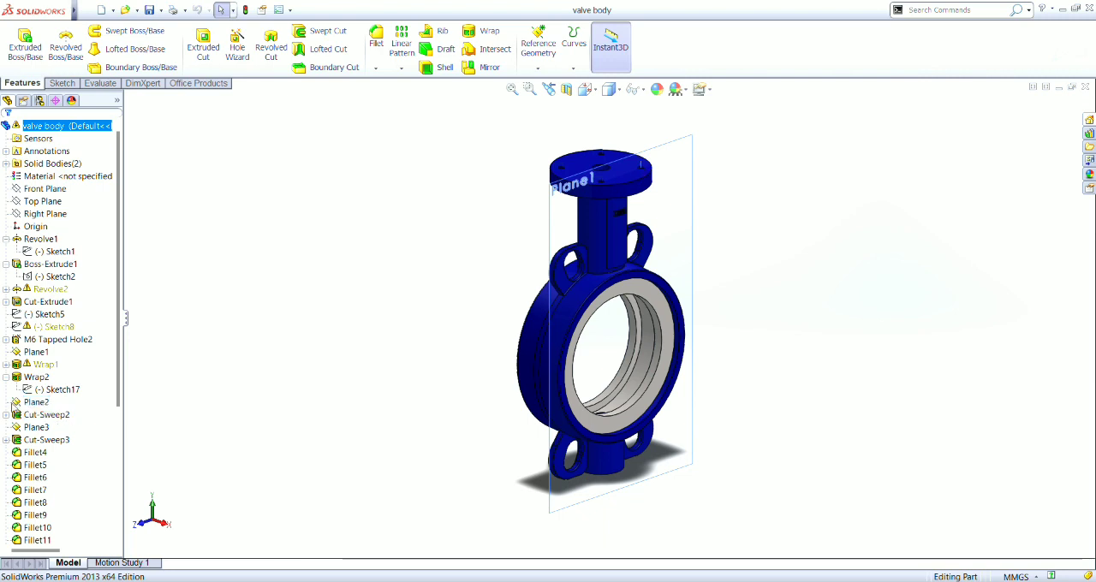
{"action": "left_click", "coordinate": [7, 415]}
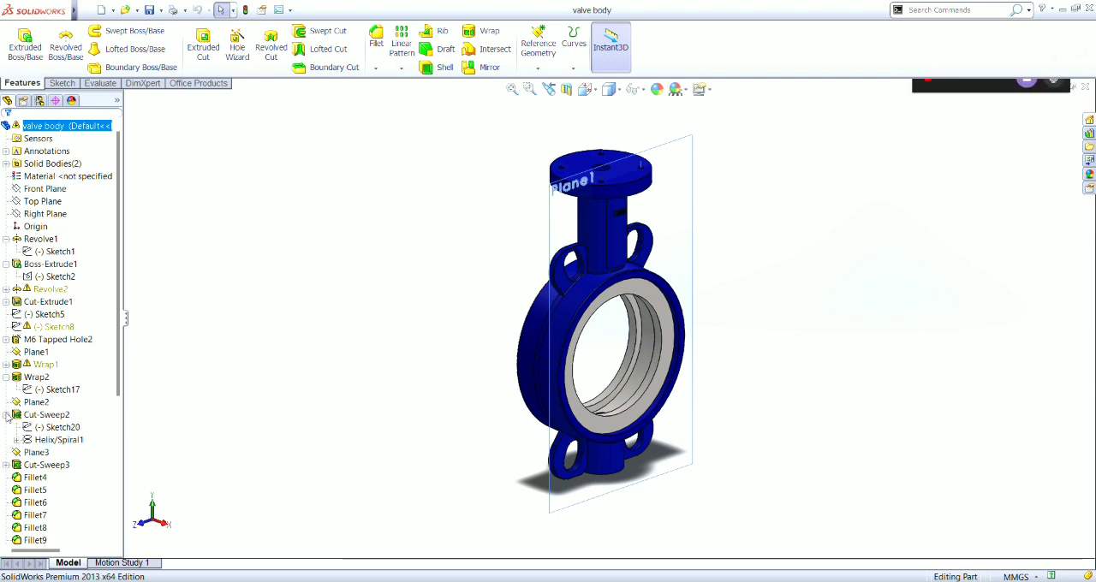
{"action": "left_click", "coordinate": [49, 440]}
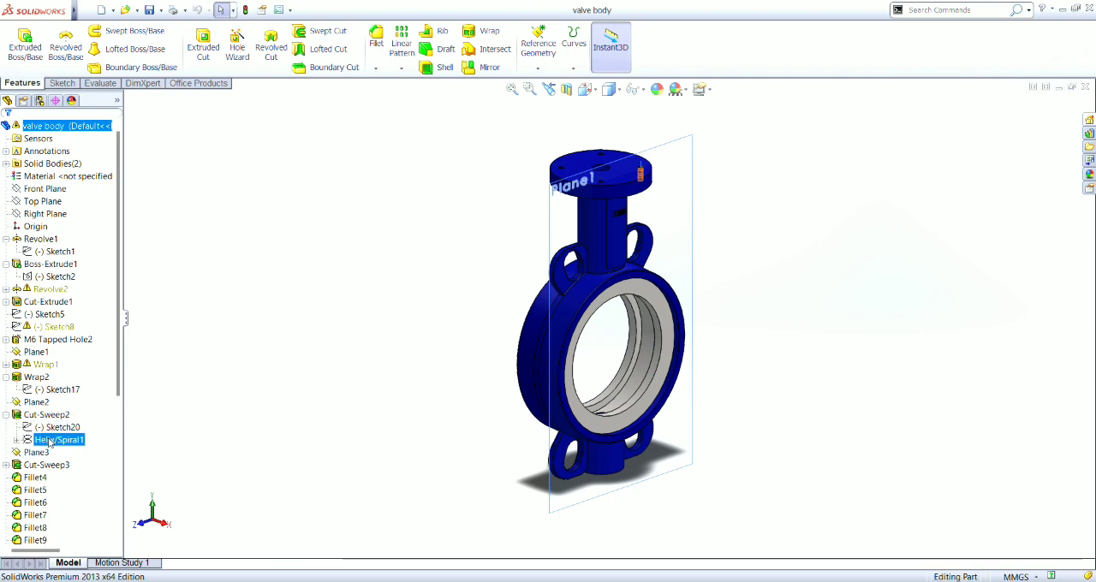
{"action": "left_click", "coordinate": [46, 417]}
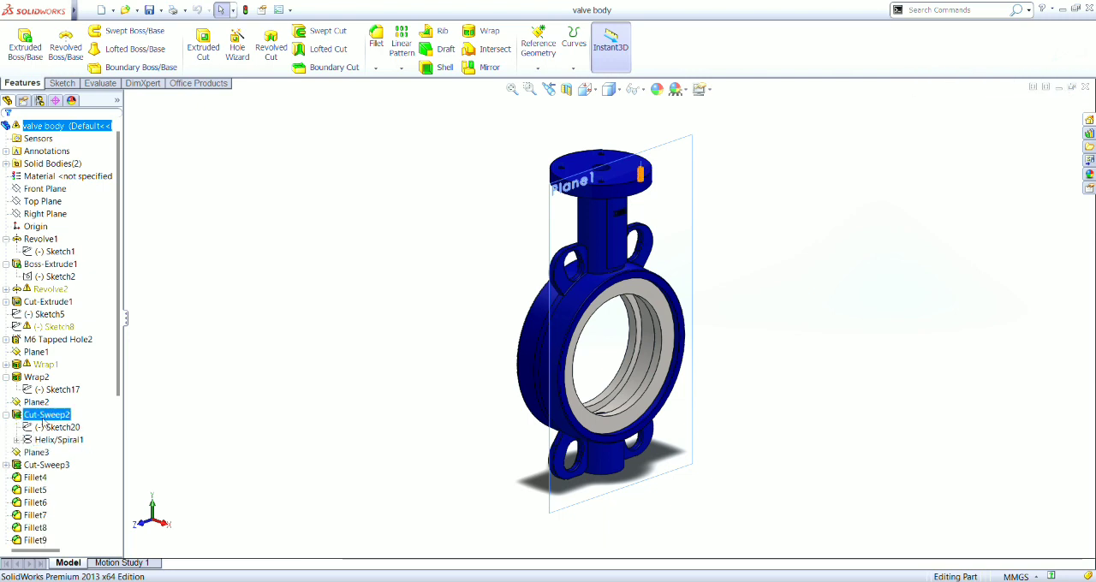
{"action": "left_click", "coordinate": [51, 427]}
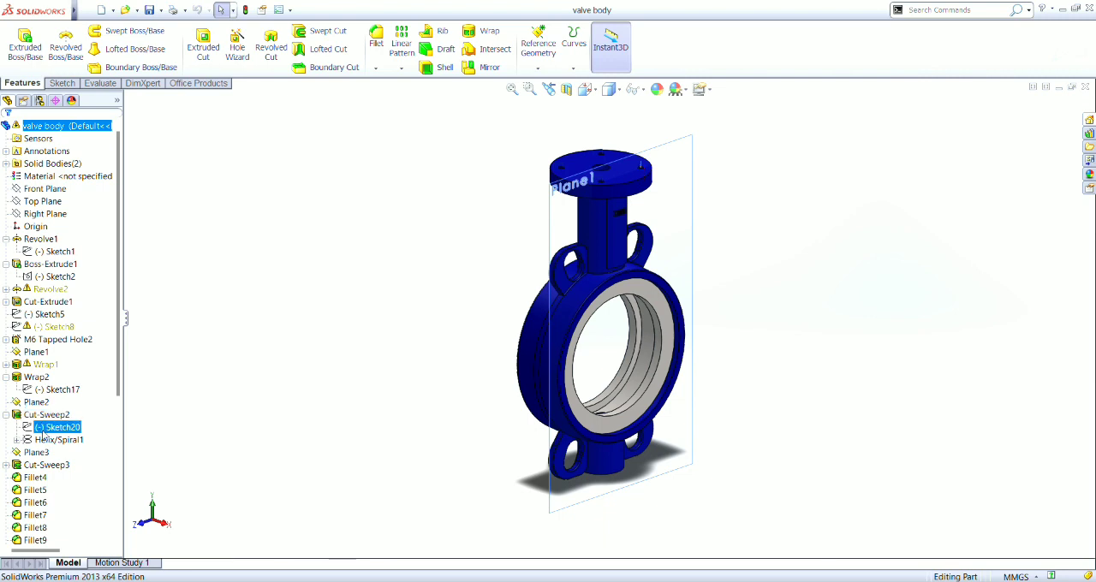
{"action": "left_click", "coordinate": [47, 465]}
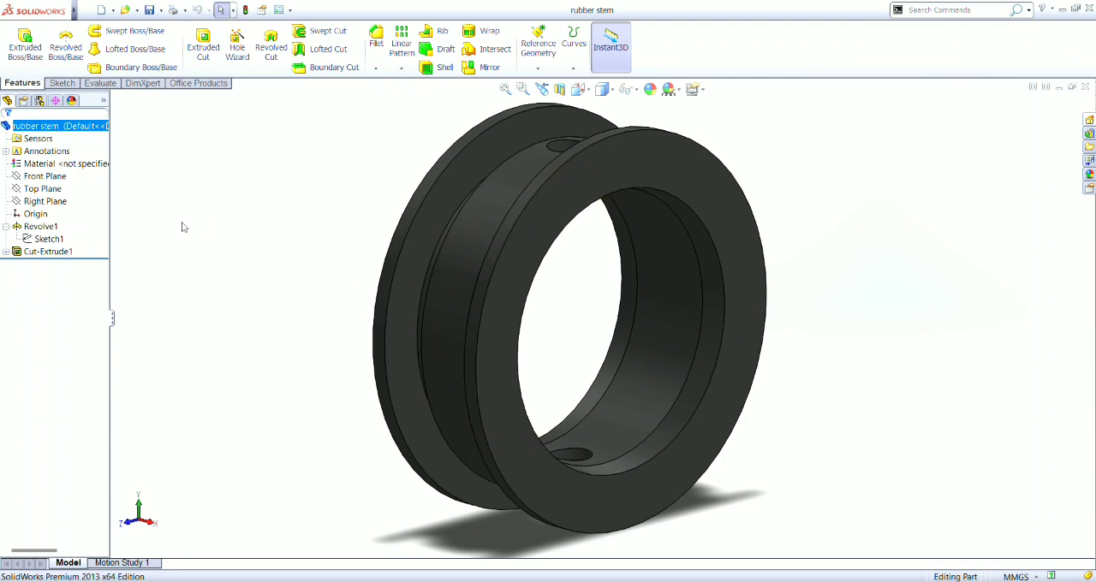
- Examine how the rubber stem part is built from the Revolve1 feature, its Sketch1 profile and Cut-Extrude1
{"action": "left_click", "coordinate": [53, 228]}
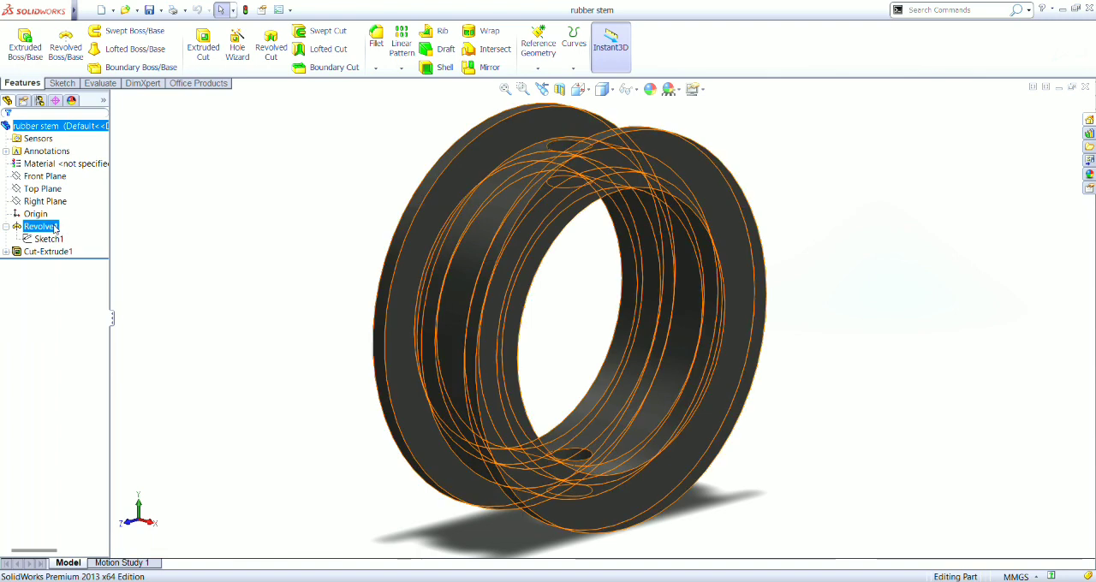
{"action": "left_click", "coordinate": [55, 241]}
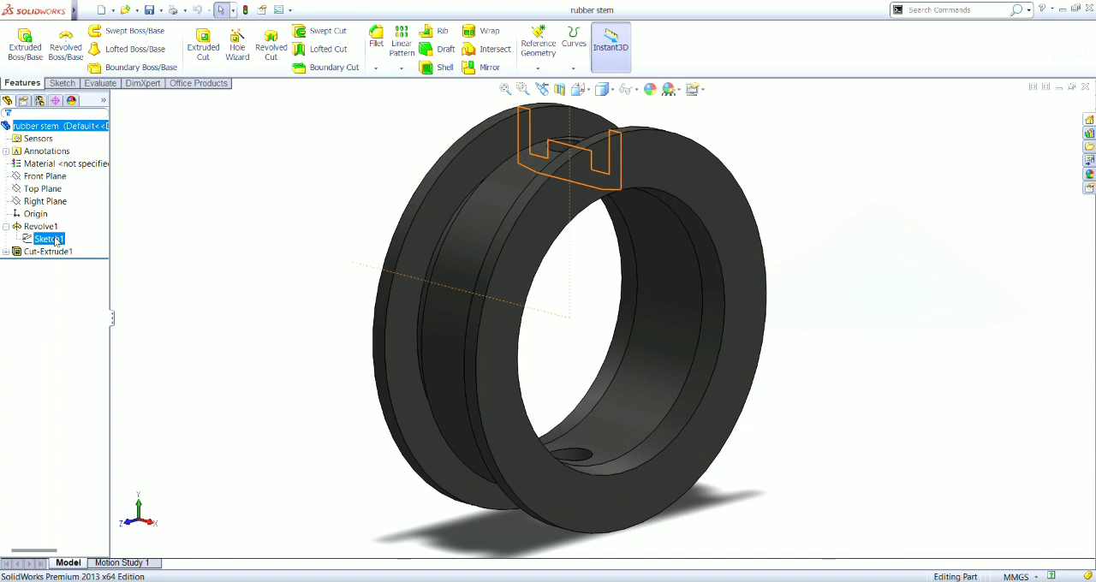
{"action": "left_click", "coordinate": [53, 227]}
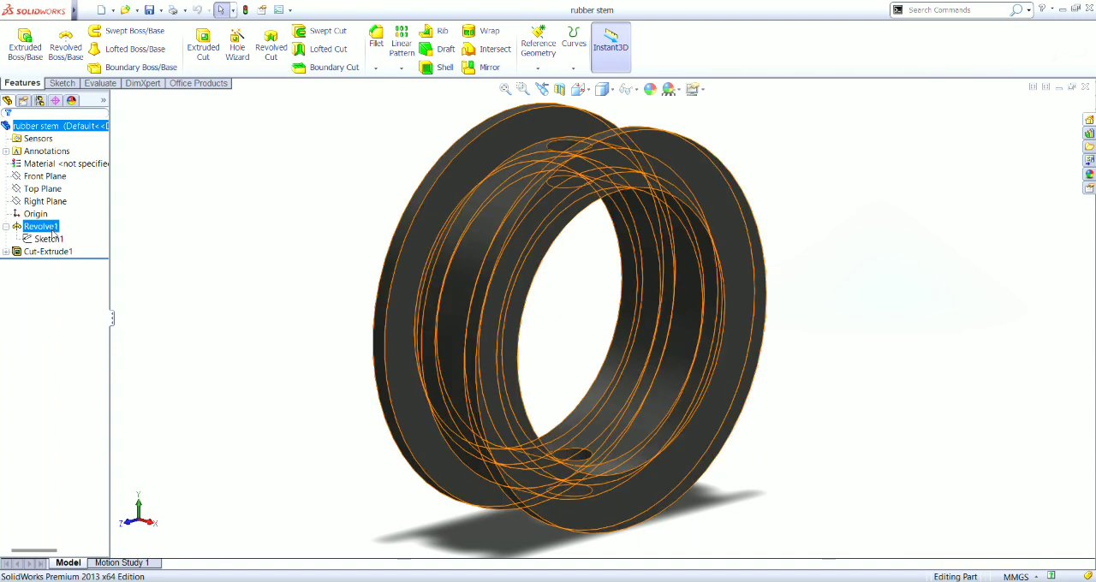
{"action": "left_click", "coordinate": [52, 239]}
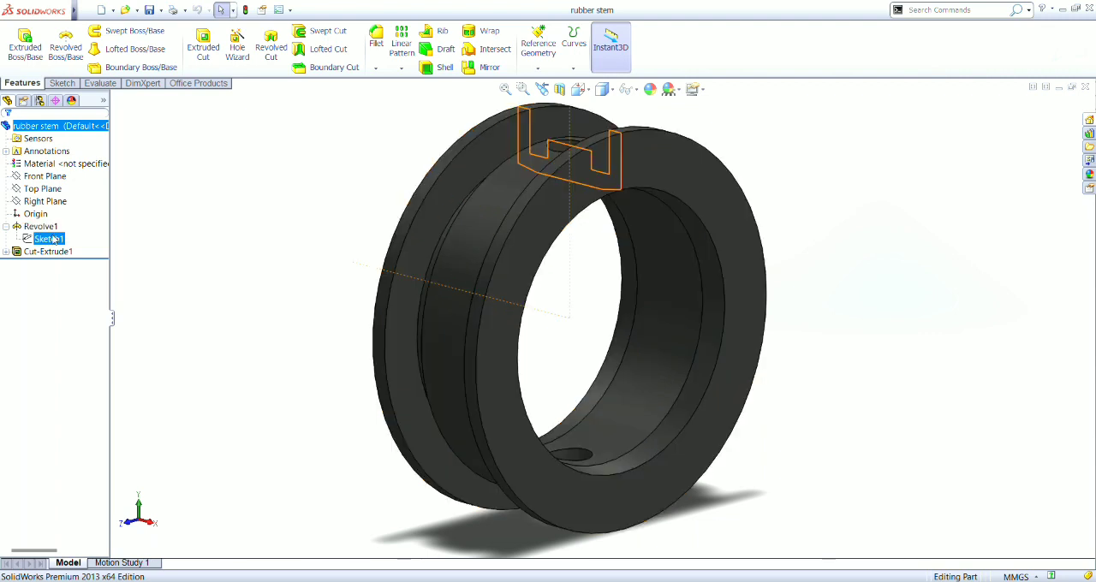
{"action": "left_click", "coordinate": [53, 228]}
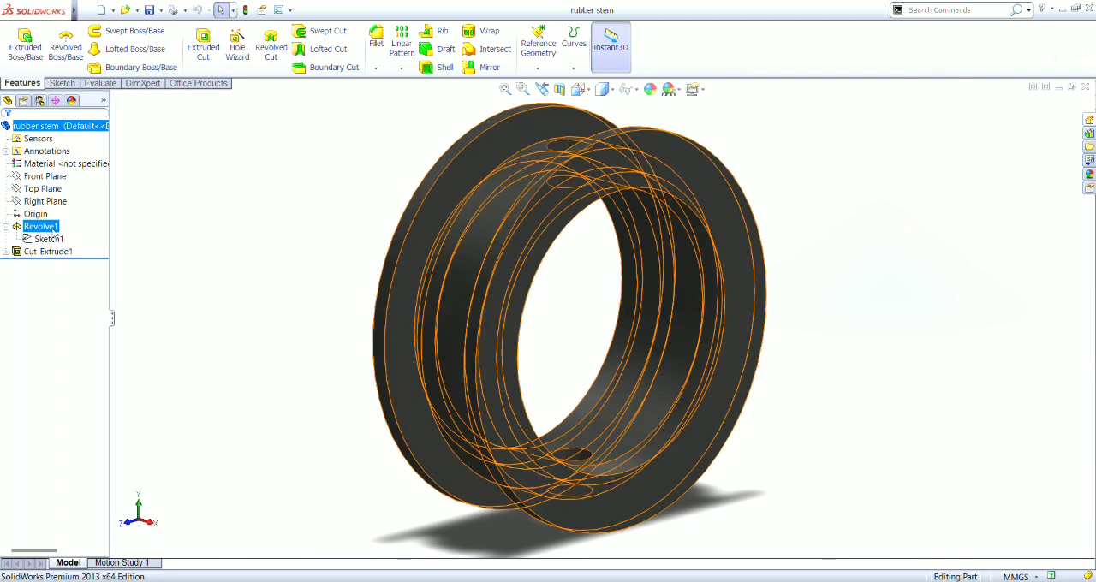
{"action": "left_click", "coordinate": [51, 251]}
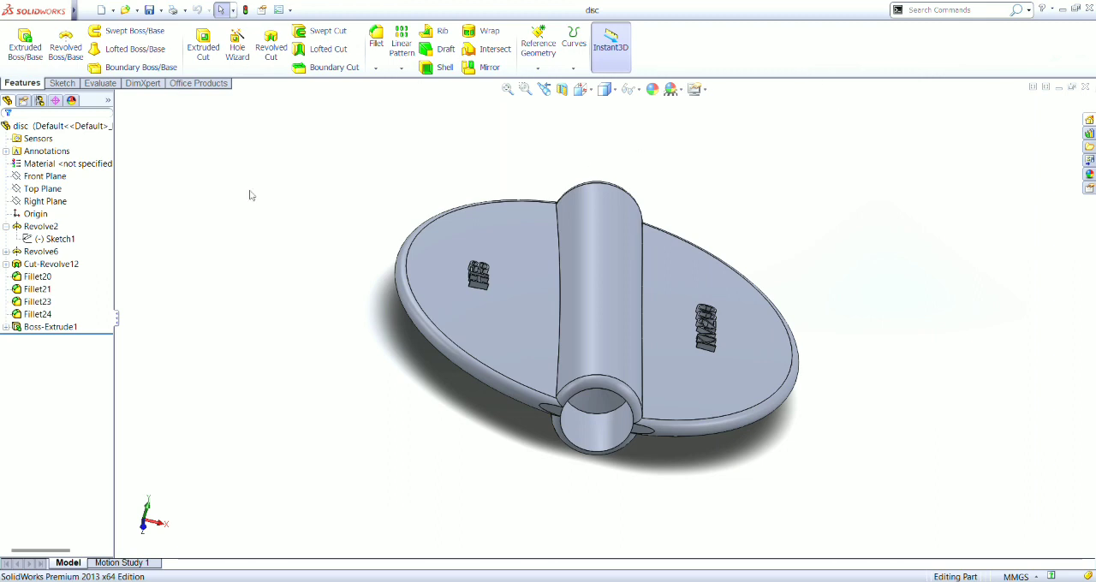
- Examine the disc part's Revolve2 plate and show the dimensions of its Sketch1 profile from several view angles
{"action": "key", "text": "Down"}
{"action": "key", "text": "Down"}
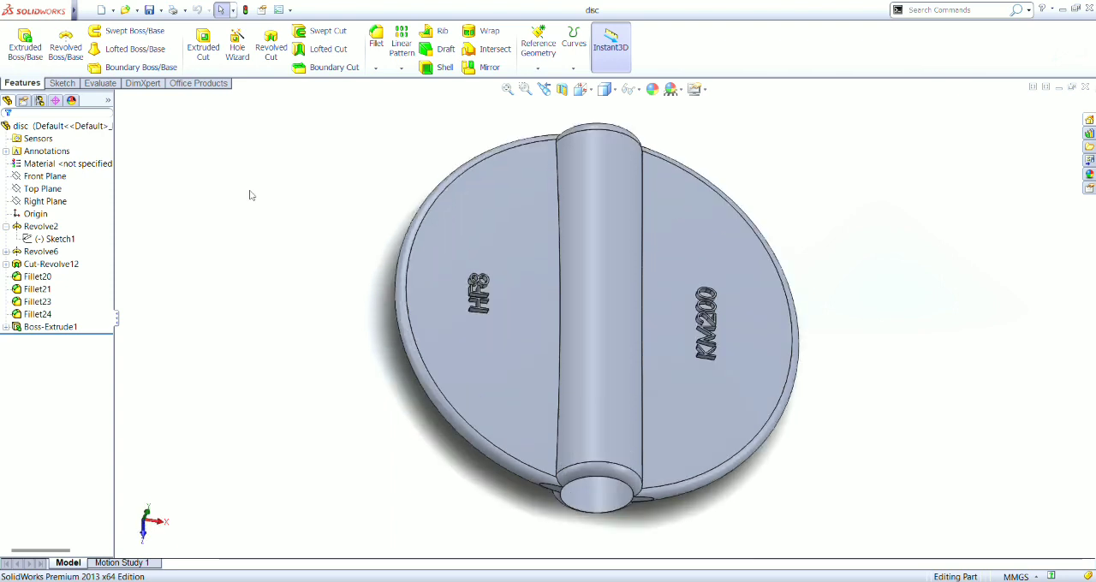
{"action": "key", "text": "Up"}
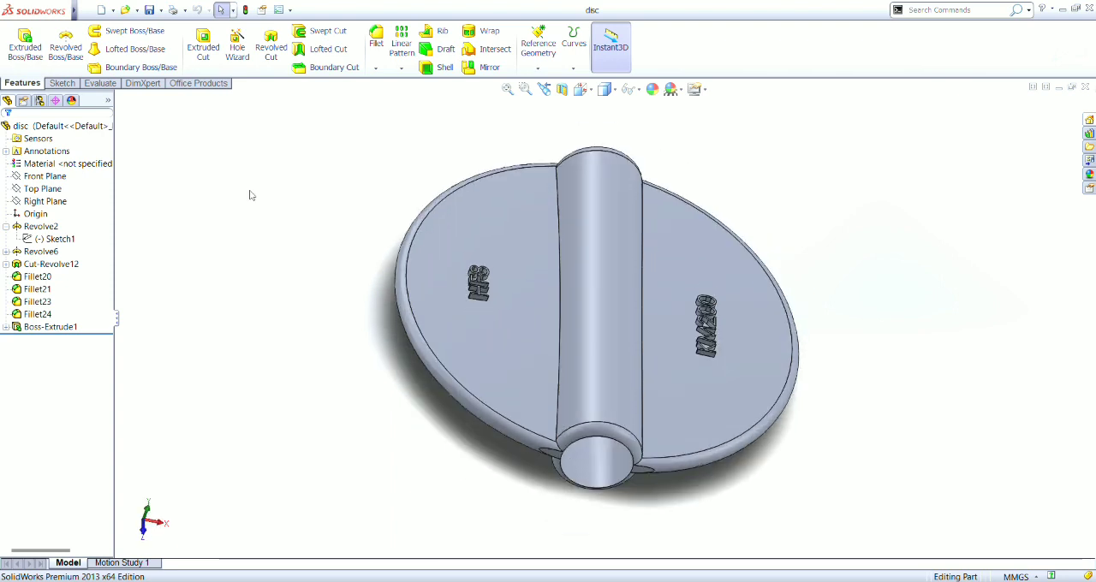
{"action": "left_click", "coordinate": [51, 227]}
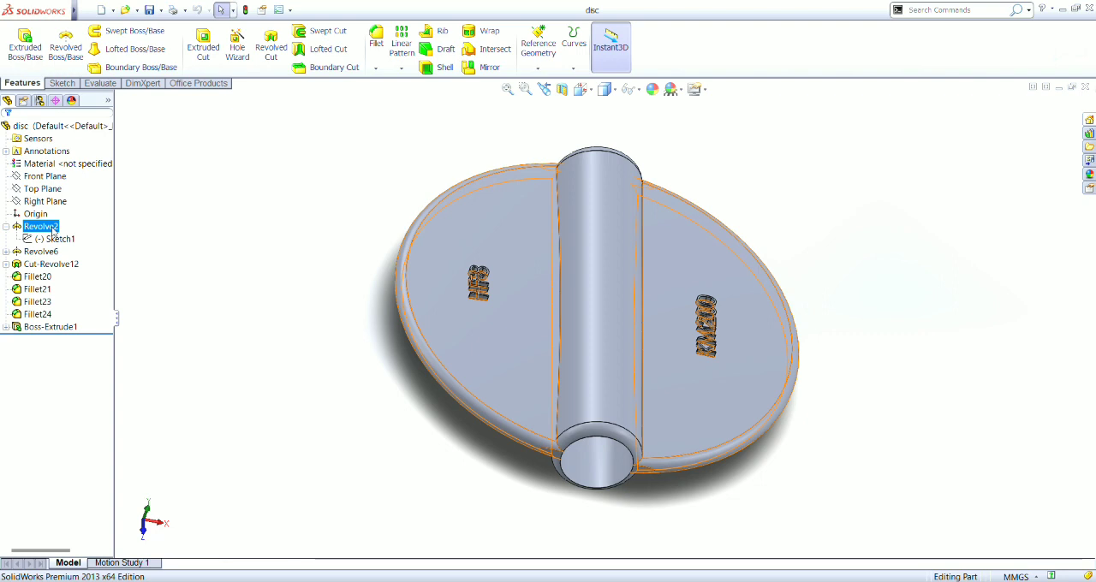
{"action": "left_click", "coordinate": [56, 239]}
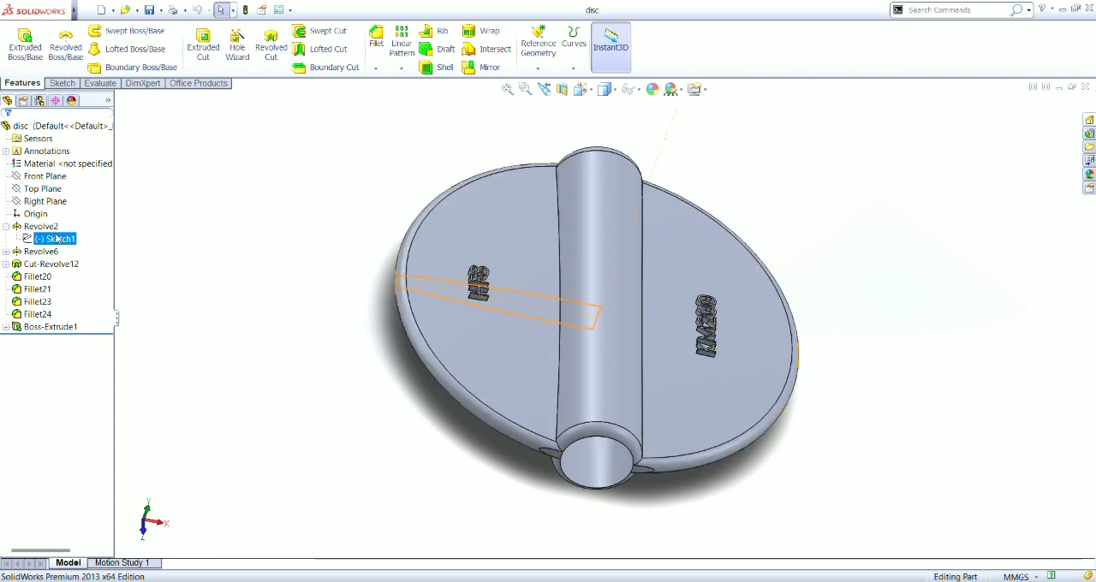
{"action": "double_click", "coordinate": [57, 239]}
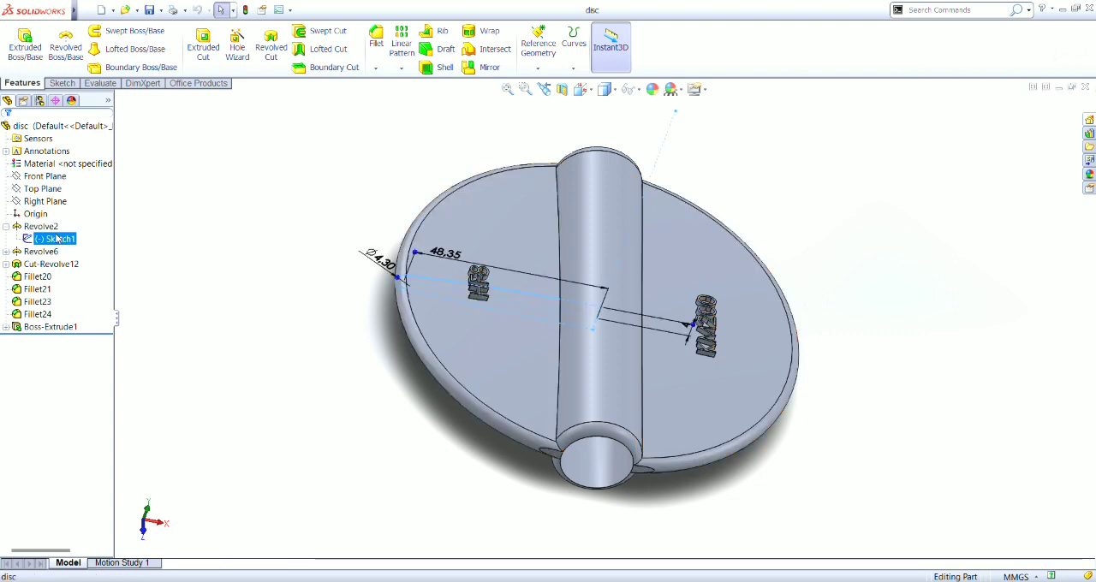
{"action": "key", "text": "Up"}
{"action": "key", "text": "Up"}
{"action": "key", "text": "Down"}
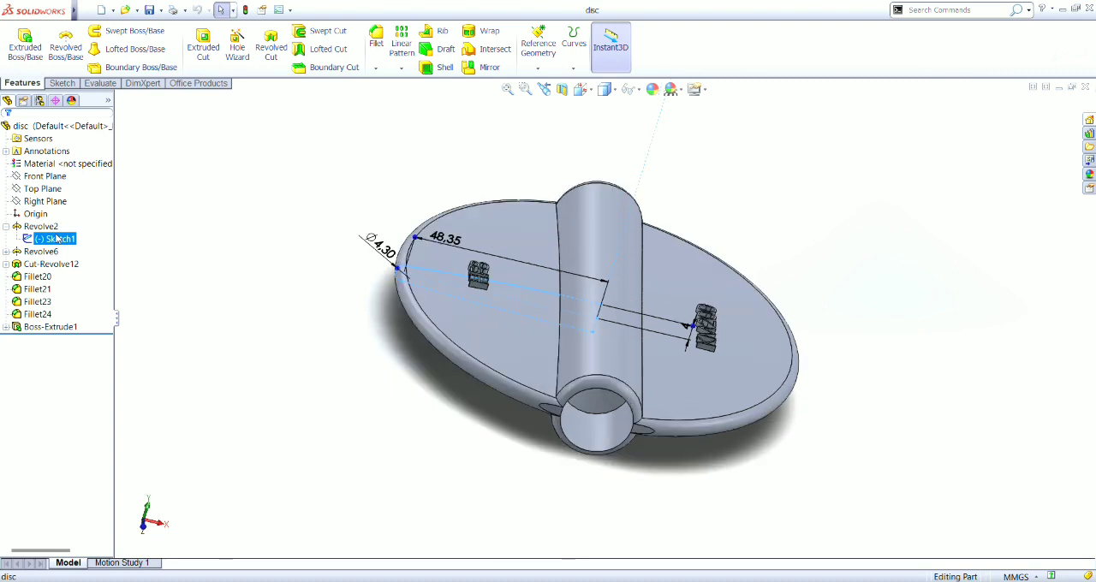
{"action": "left_click", "coordinate": [49, 229]}
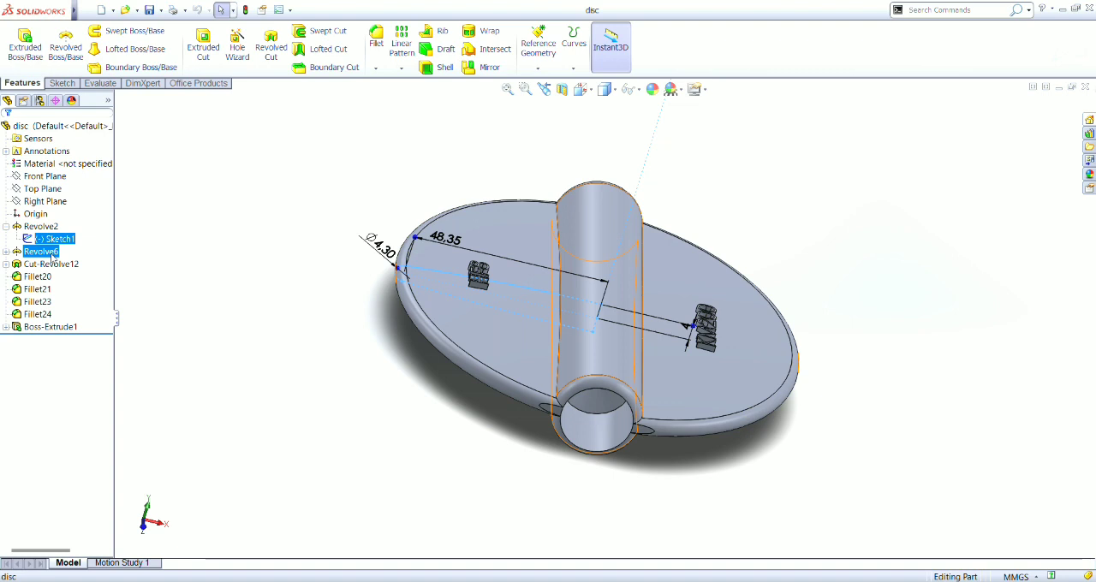
- Inspect the disc's Revolve6 central hub and the dimensions of its Sketch2 profile
{"action": "left_click", "coordinate": [43, 251]}
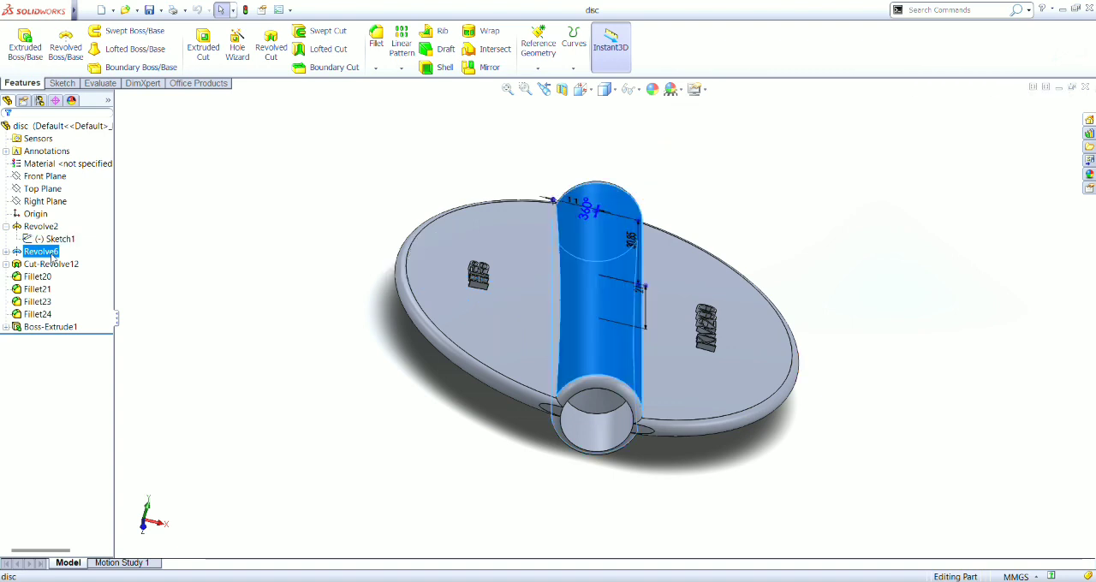
{"action": "left_click", "coordinate": [6, 252]}
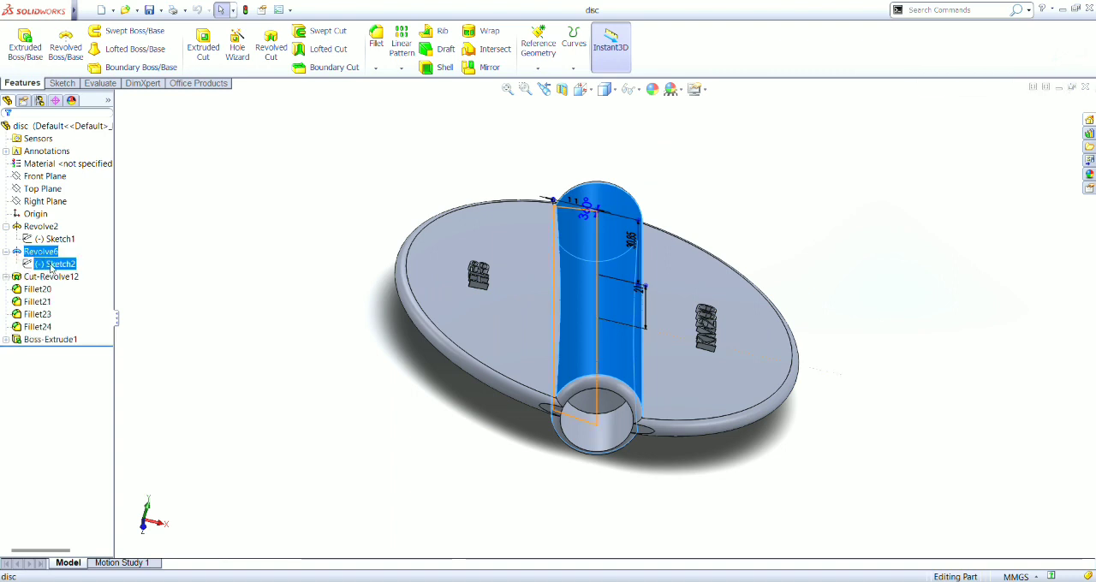
{"action": "left_click", "coordinate": [53, 264]}
{"action": "key", "text": "ctrl+8"}
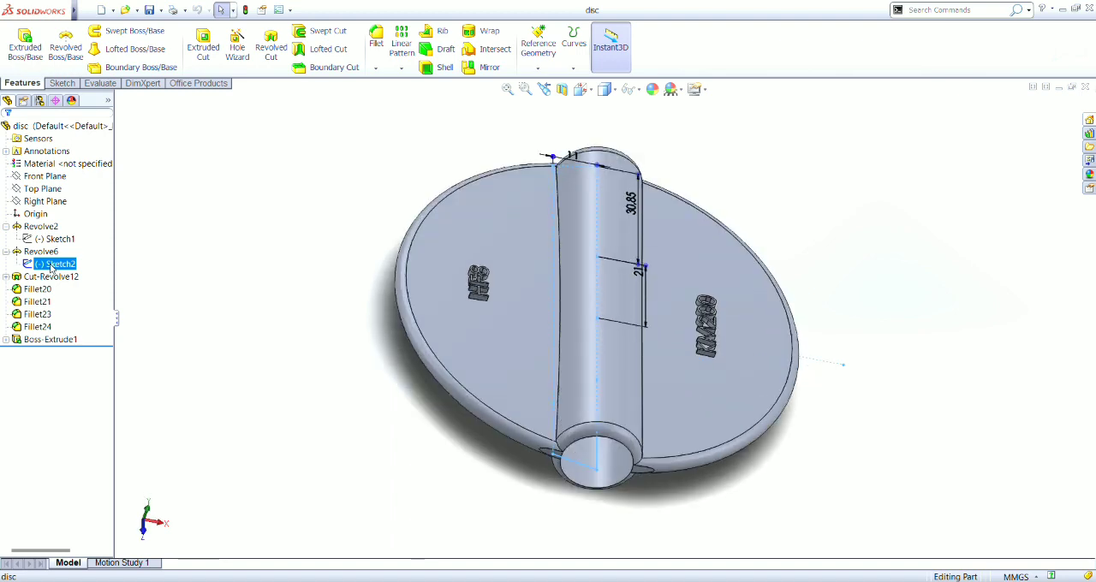
- Inspect the disc's Cut-Revolve12 feature at the hub ends and its Sketch4 profile
{"action": "left_click", "coordinate": [52, 275], "text": "ctrl"}
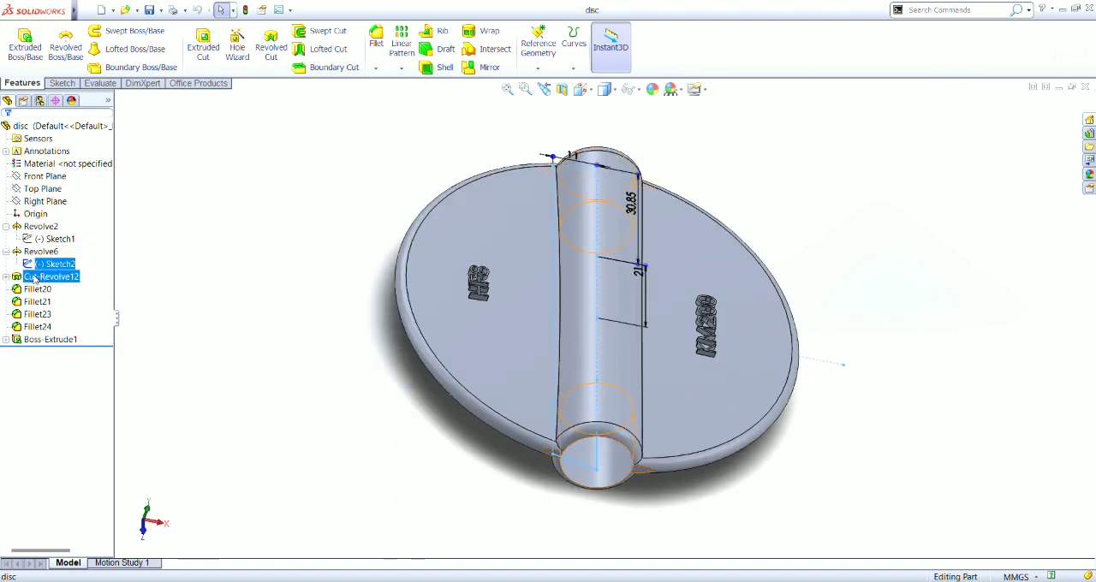
{"action": "left_click", "coordinate": [47, 277]}
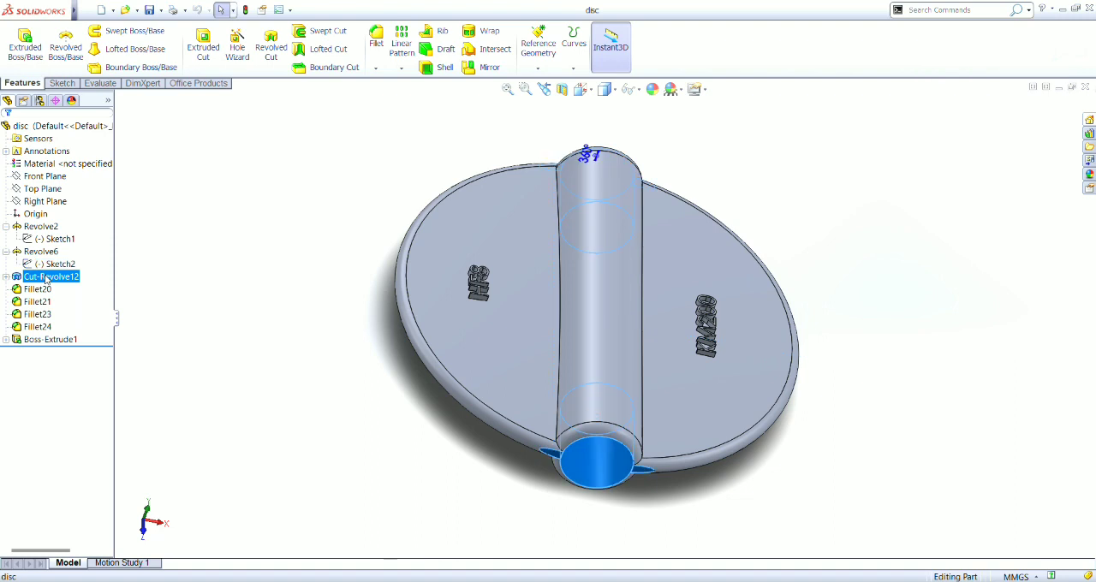
{"action": "left_click", "coordinate": [49, 291], "text": "ctrl"}
{"action": "left_click", "coordinate": [50, 292]}
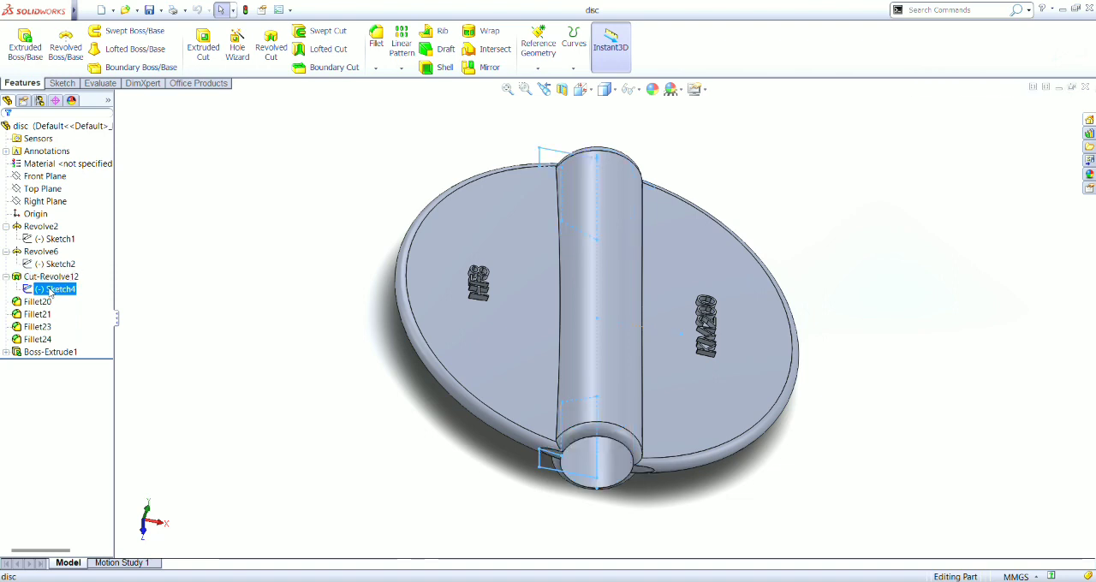
{"action": "key", "text": "Down"}
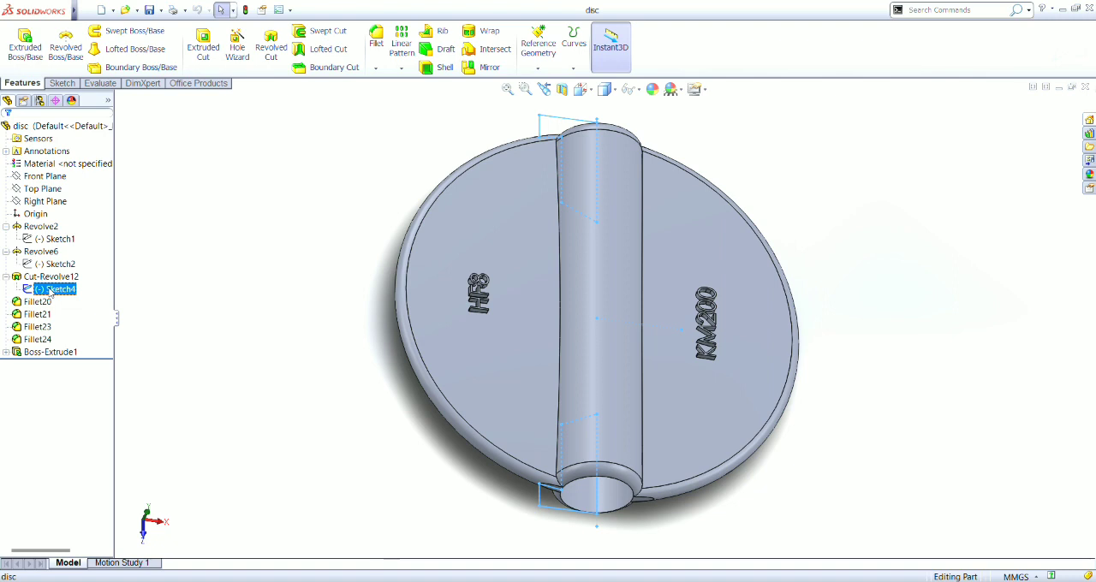
- Examine the disc's Cut-Revolve12 profile, Sketch4, at the hub ends from above, end-on and from the underside
{"action": "key", "text": "Down"}
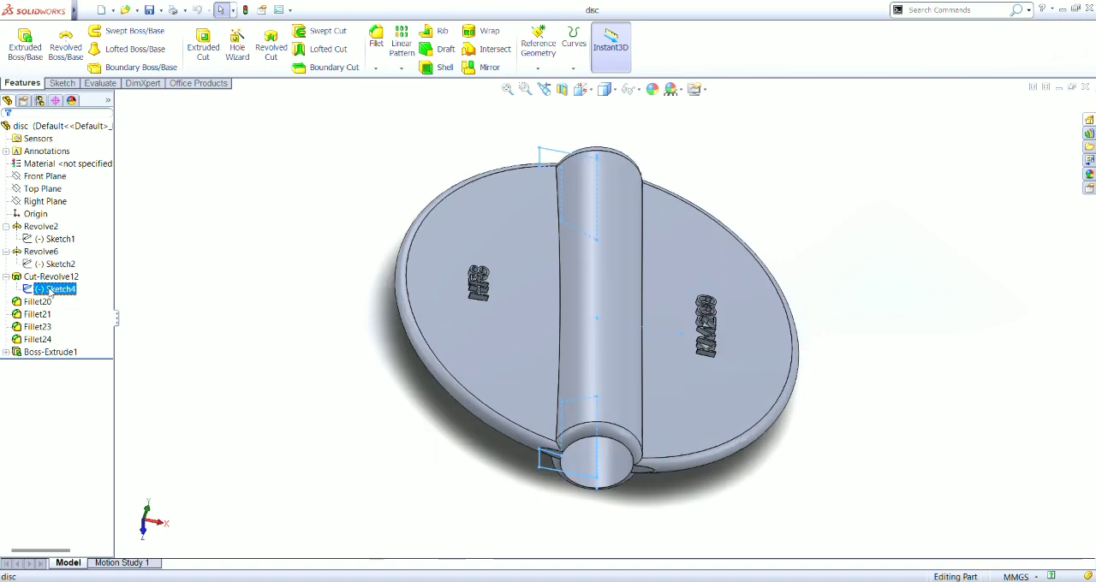
{"action": "key", "text": "Down"}
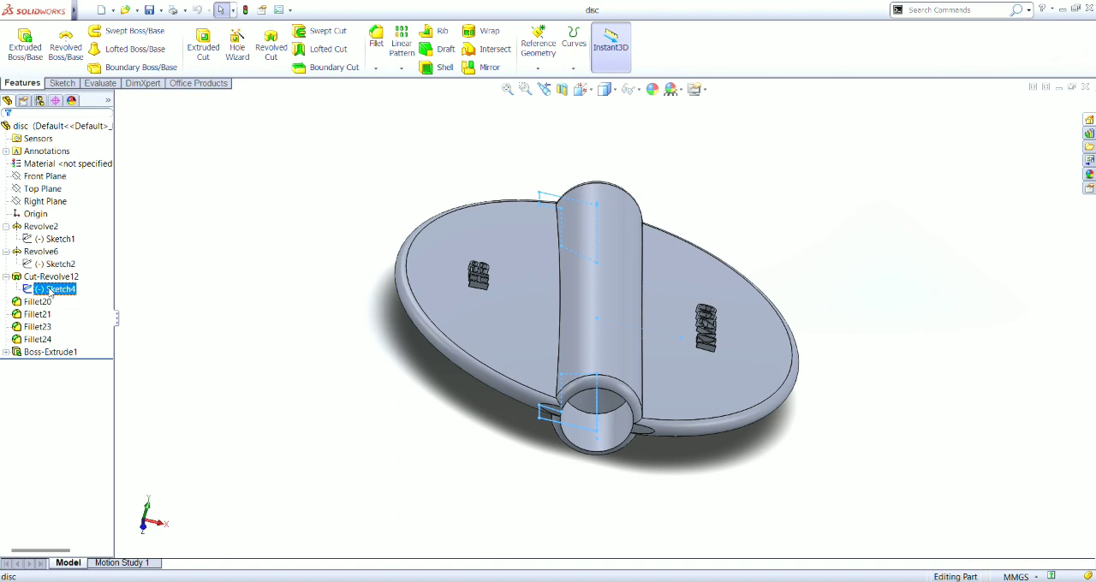
{"action": "key", "text": "Down"}
{"action": "key", "text": "Down"}
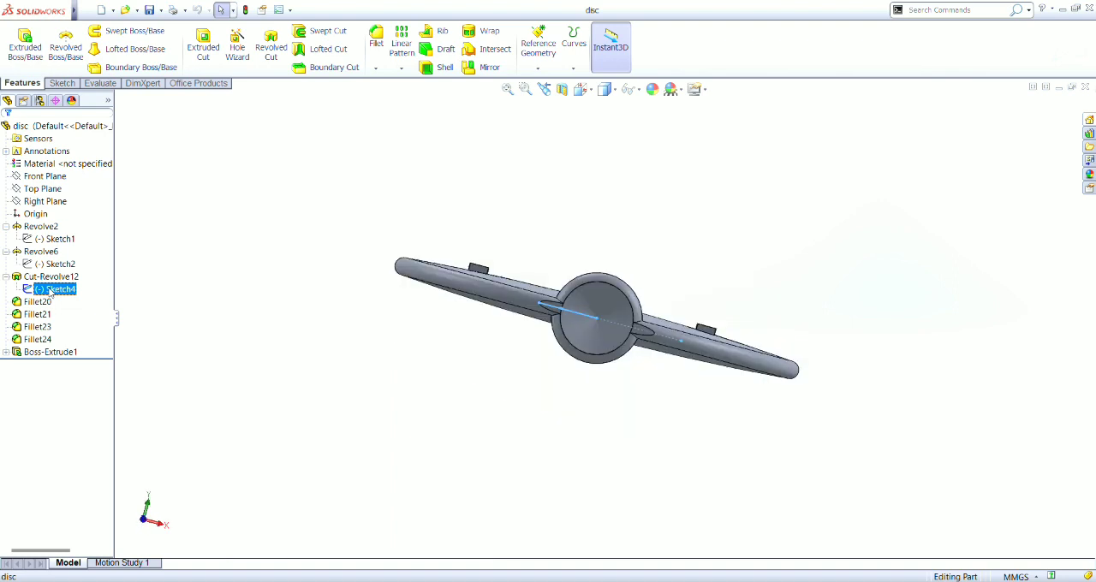
{"action": "key", "text": "Down"}
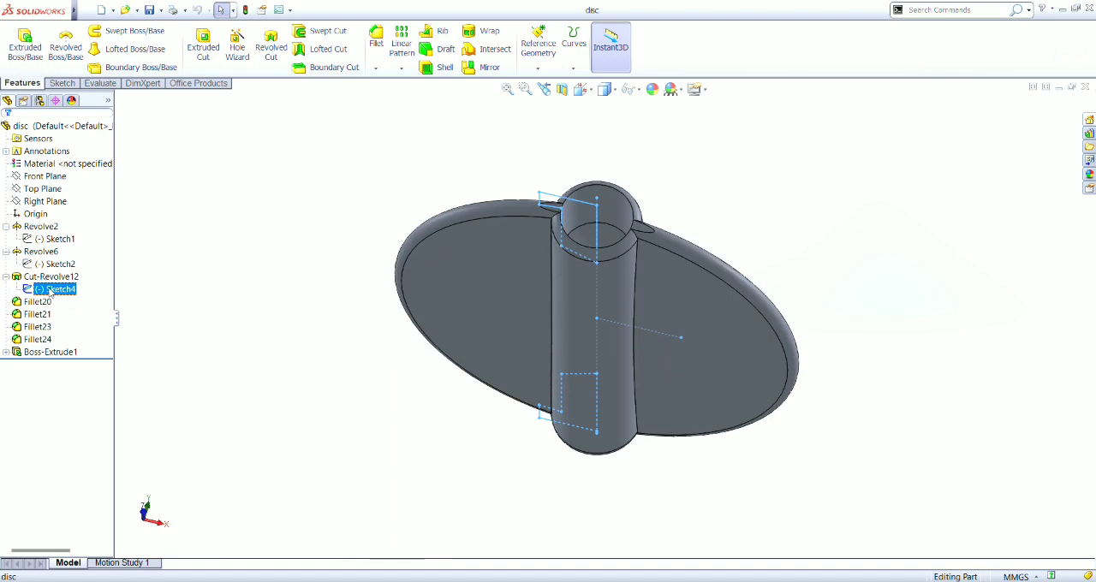
{"action": "key", "text": "Down"}
{"action": "key", "text": "Down"}
{"action": "key", "text": "Down"}
{"action": "key", "text": "Down"}
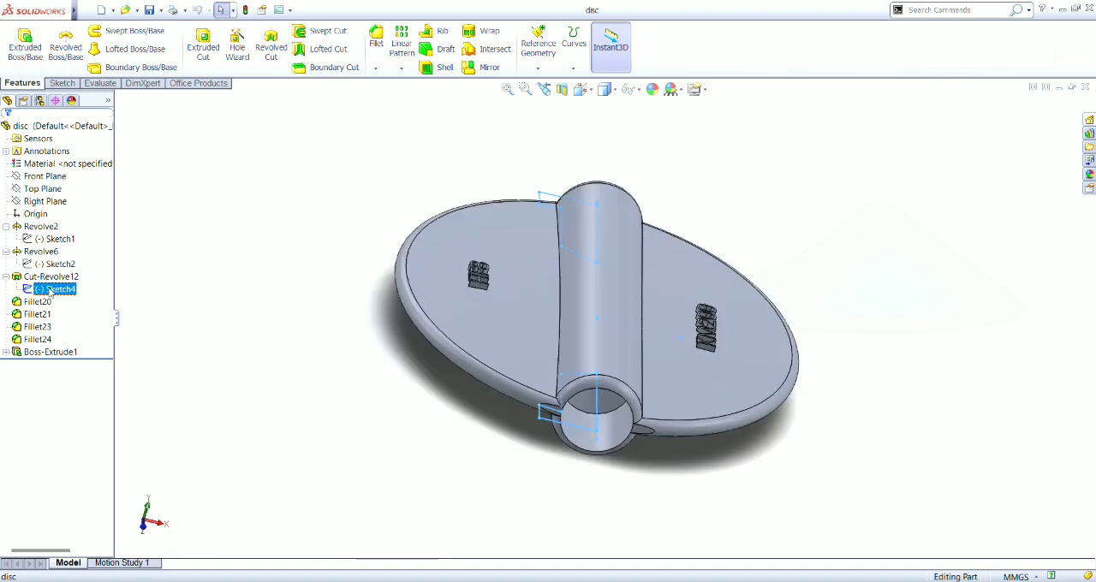
{"action": "key", "text": "Down"}
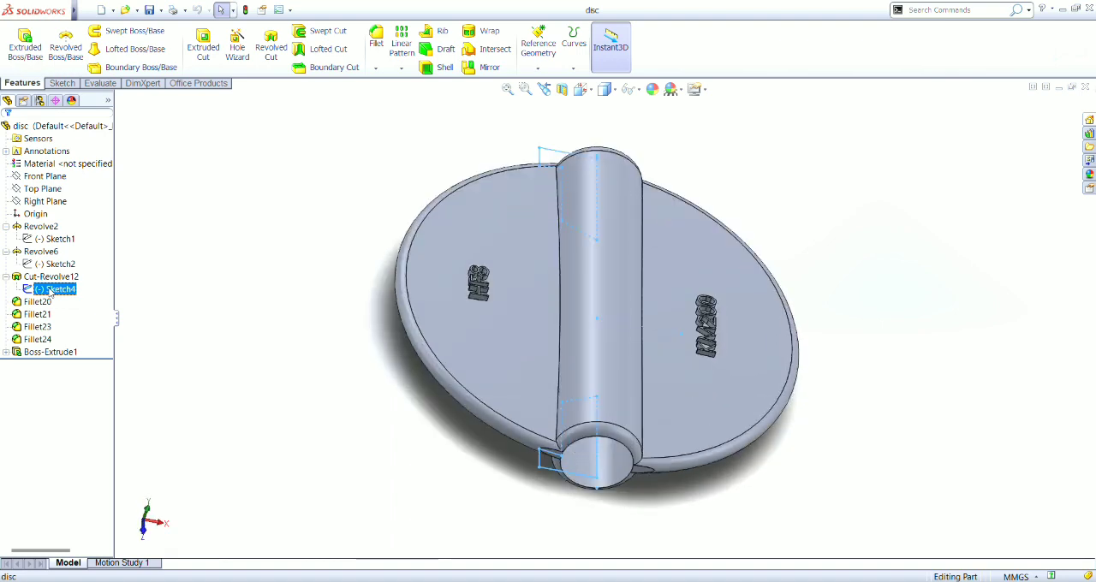
- Inspect the disc's hub-end fillets one after another: Fillet20, Fillet21, Fillet23 and Fillet24
{"action": "left_click", "coordinate": [25, 305]}
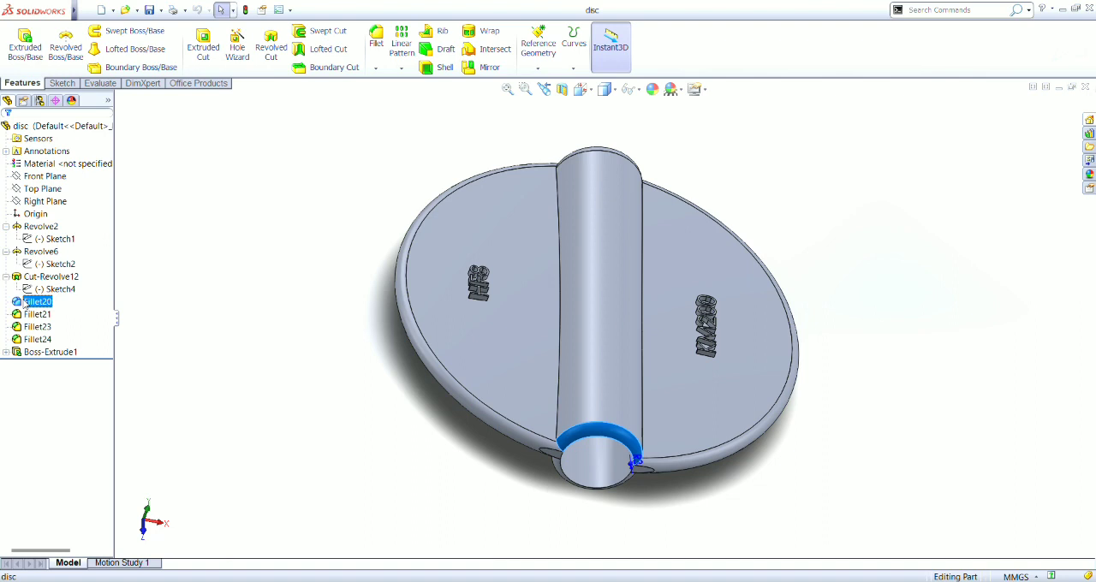
{"action": "left_click", "coordinate": [30, 317]}
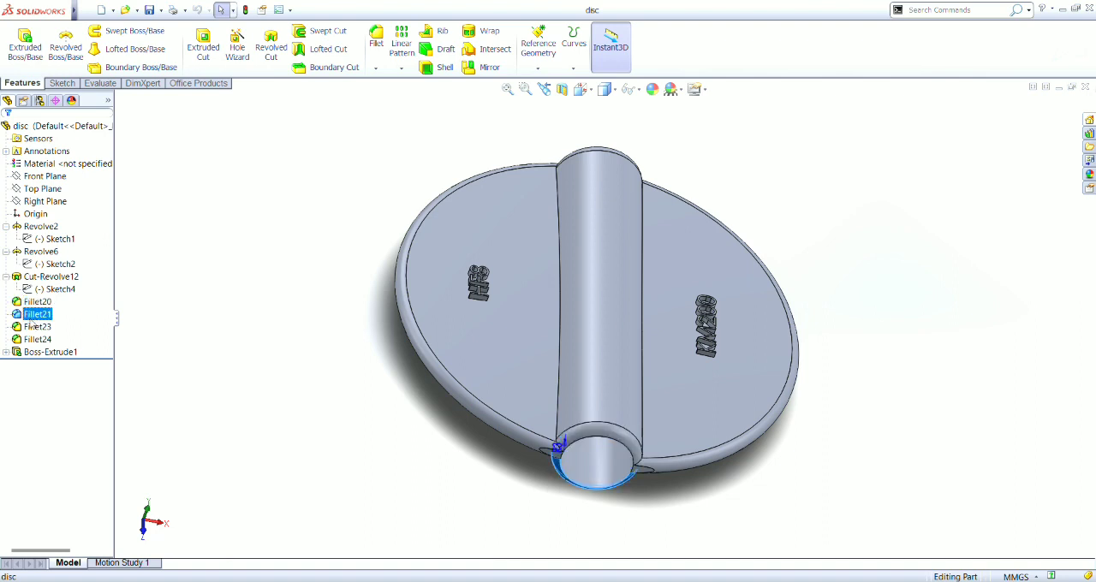
{"action": "left_click", "coordinate": [34, 327]}
{"action": "left_click", "coordinate": [33, 340], "text": "ctrl"}
{"action": "left_click", "coordinate": [35, 340]}
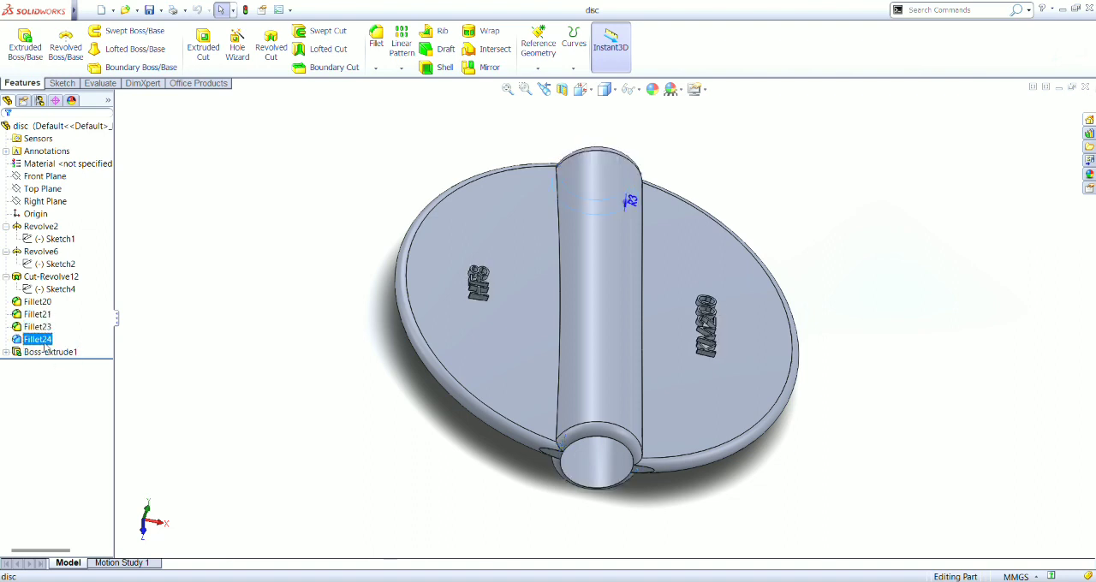
- Inspect the disc's Boss-Extrude1 raised lettering and show its dimensions
{"action": "left_click", "coordinate": [46, 353], "text": "ctrl"}
{"action": "left_click", "coordinate": [45, 352]}
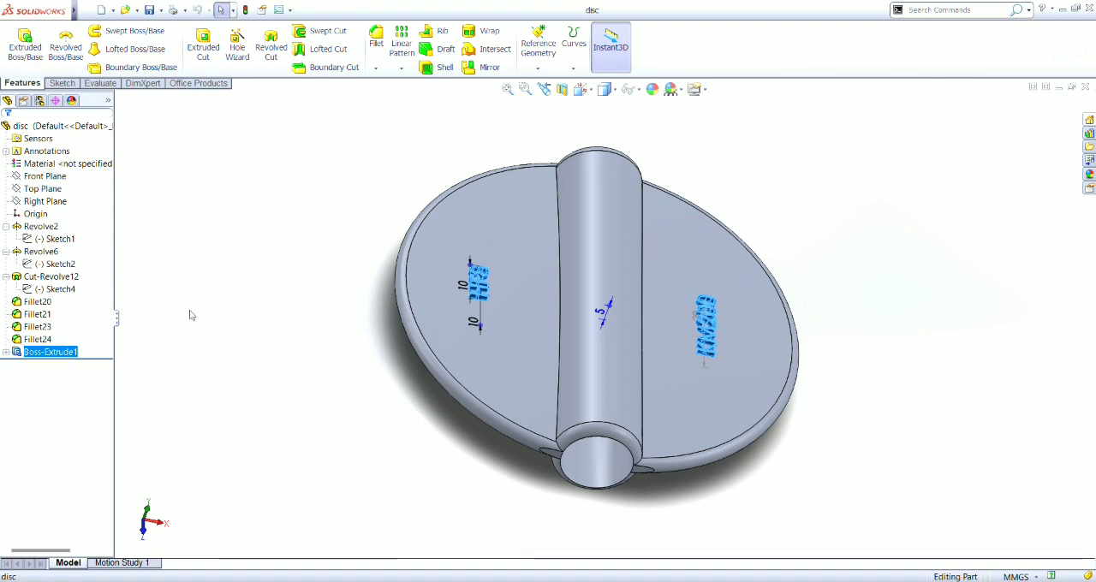
{"action": "left_click", "coordinate": [304, 269]}
{"action": "left_click", "coordinate": [49, 354]}
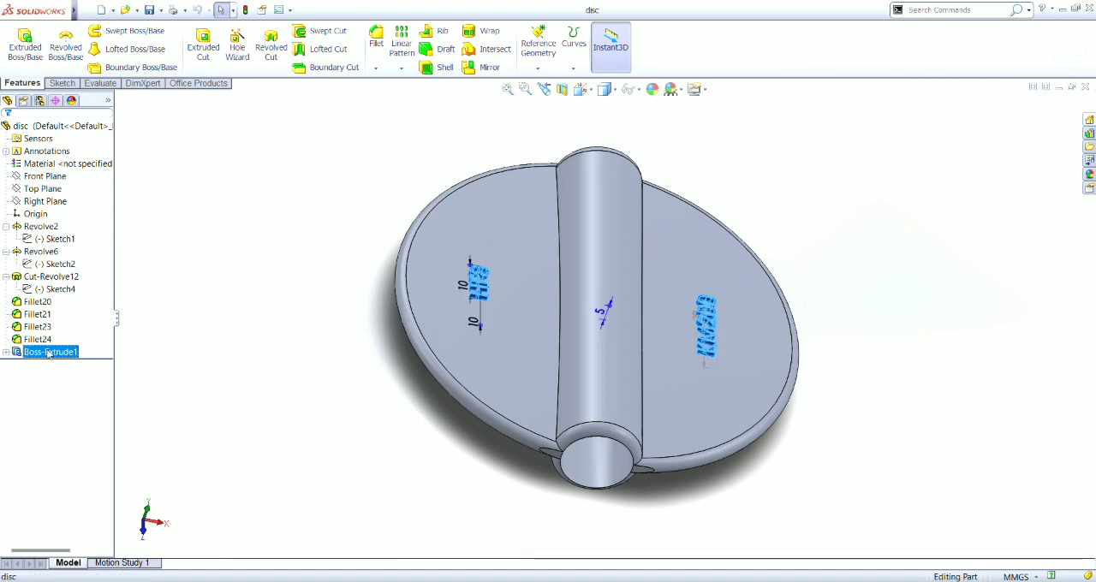
{"action": "key", "text": "Right"}
{"action": "key", "text": "Down"}
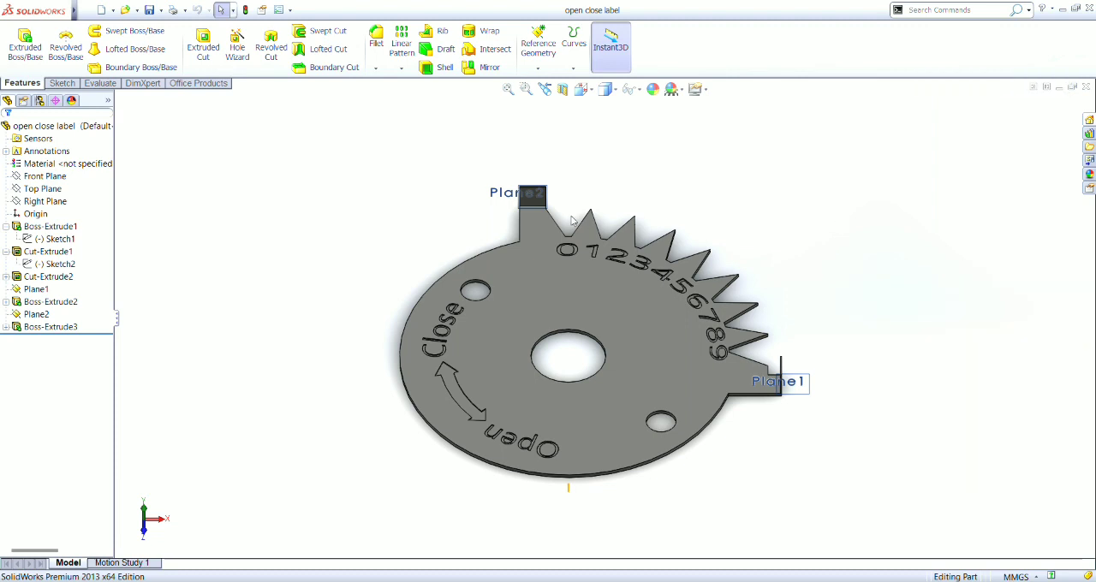
- Examine the open close label's Boss-Extrude1 plate with its Sketch1, and the number and Open/Close lettering cuts Cut-Extrude1 and Cut-Extrude2
{"action": "left_click", "coordinate": [75, 230]}
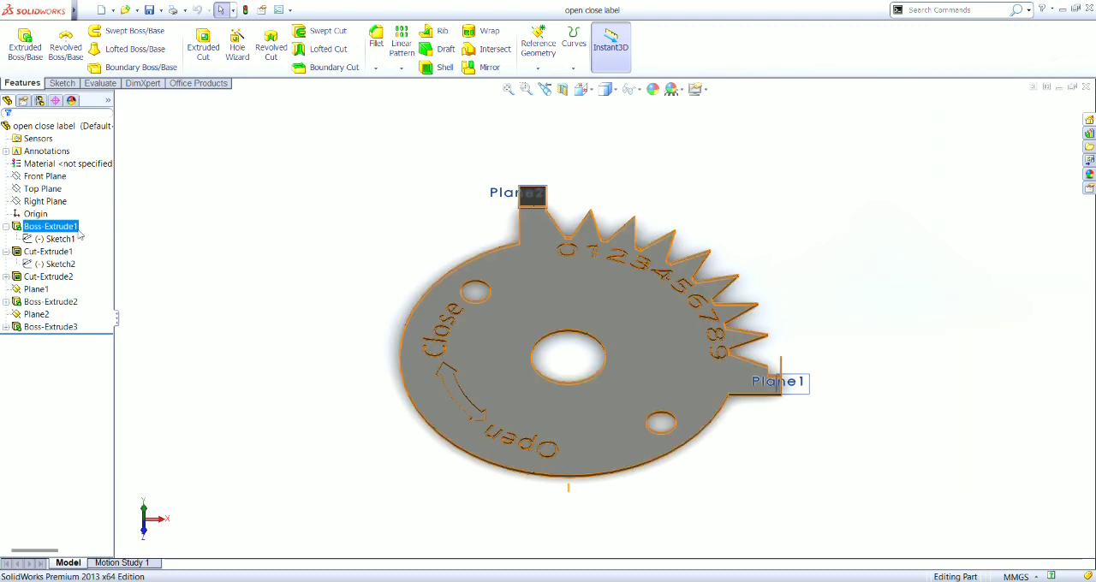
{"action": "left_click", "coordinate": [58, 239]}
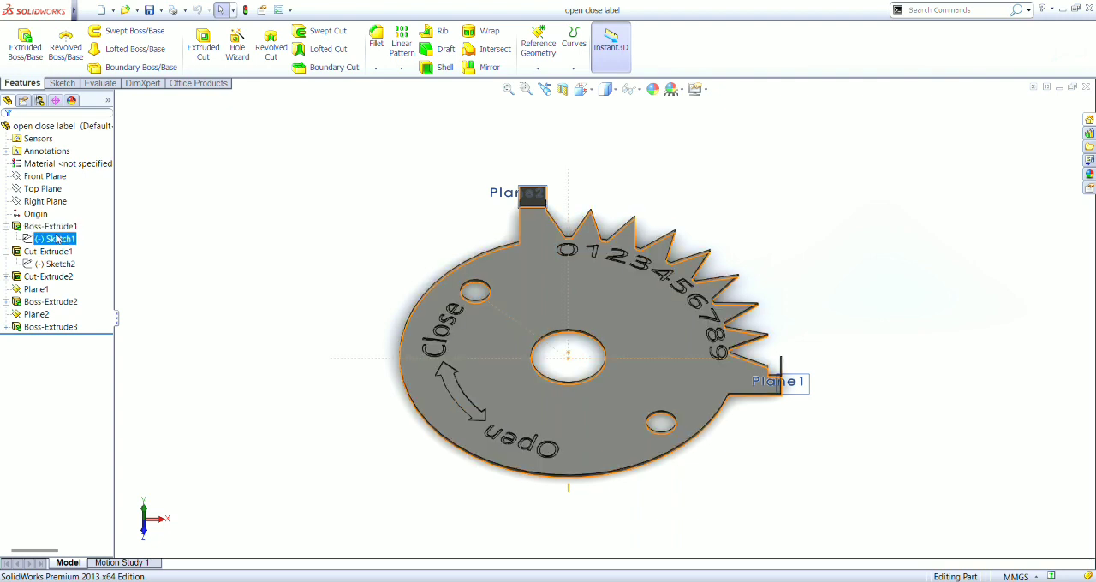
{"action": "left_click", "coordinate": [47, 227]}
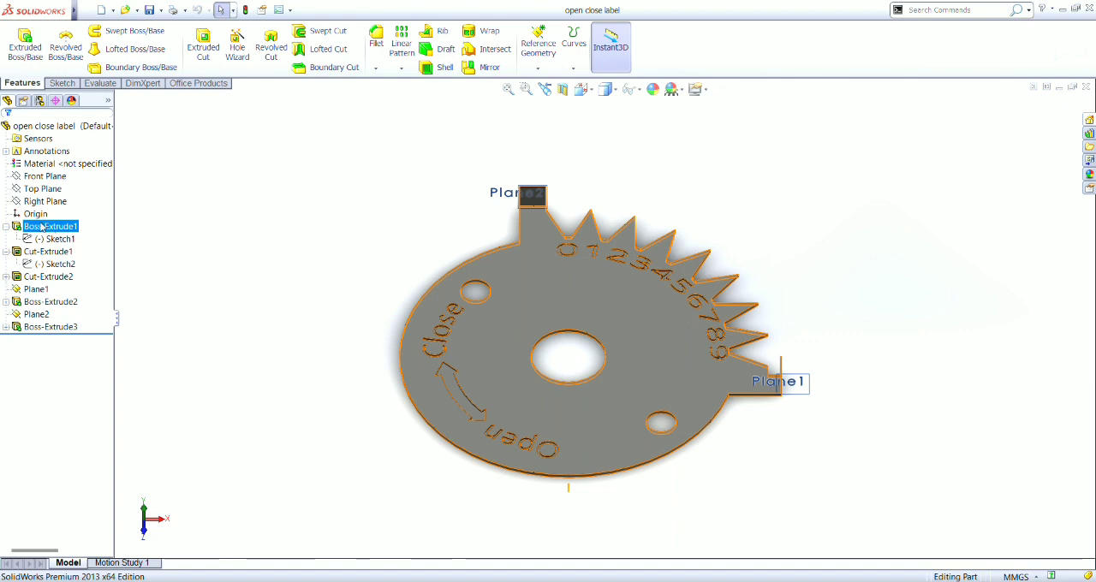
{"action": "left_click", "coordinate": [47, 252]}
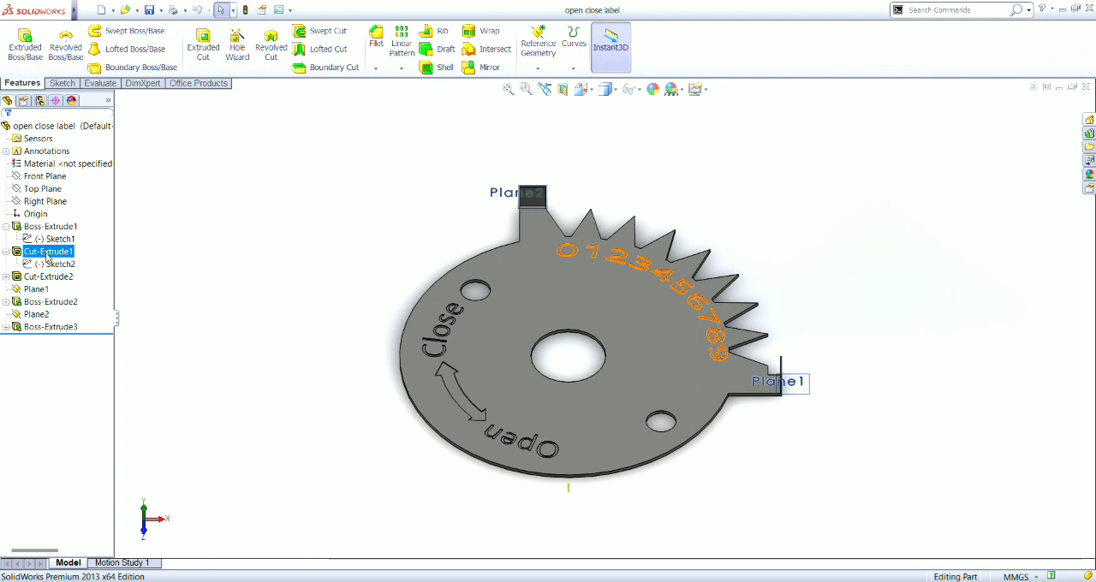
{"action": "left_click", "coordinate": [49, 278]}
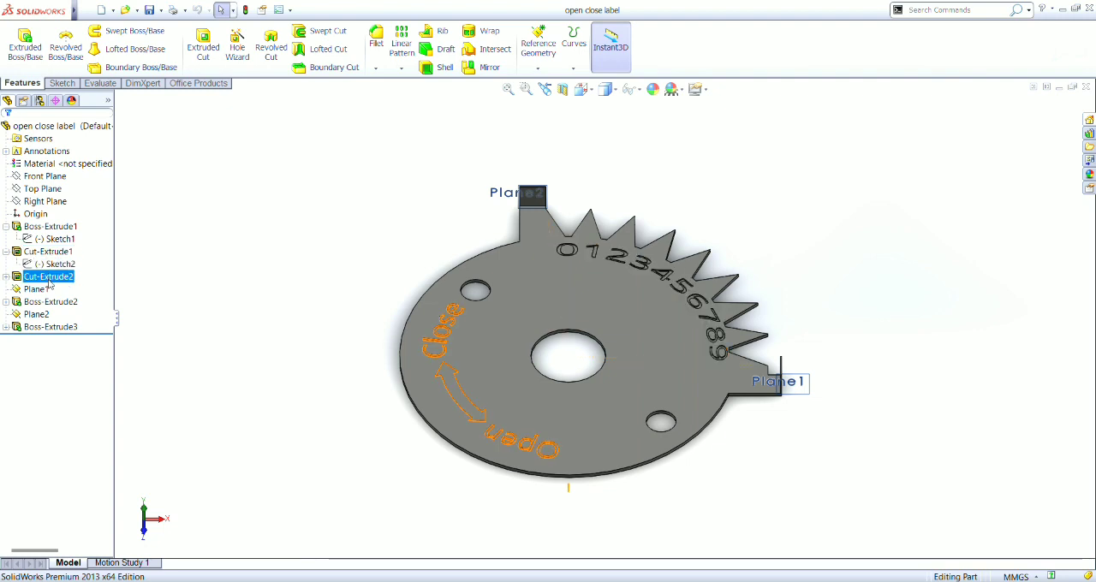
- Inspect the open close label's two upright end tabs, Boss-Extrude2 and Boss-Extrude3
{"action": "left_click", "coordinate": [52, 302]}
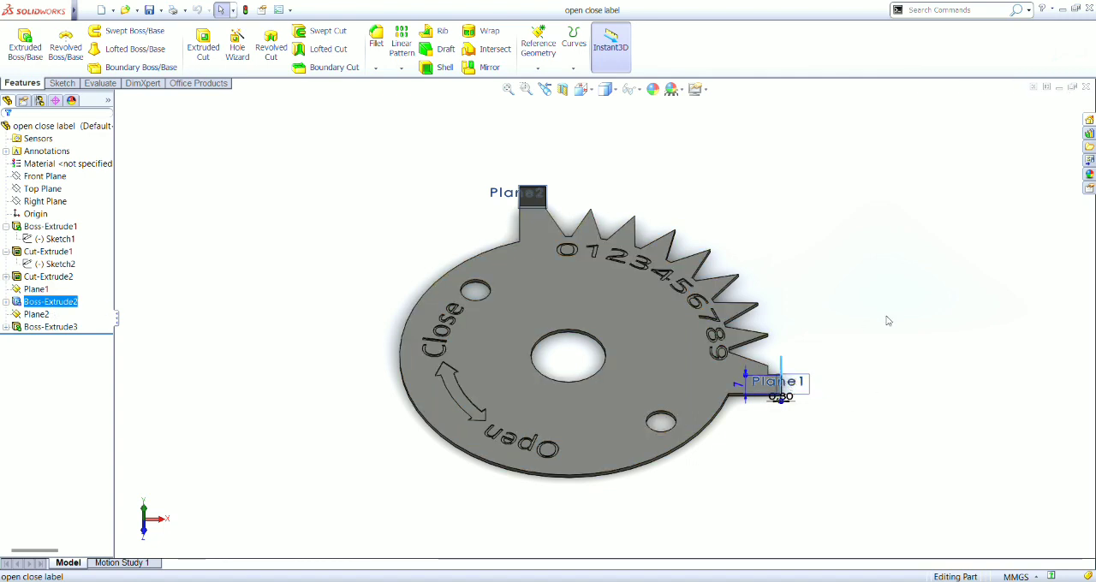
{"action": "key", "text": "Up"}
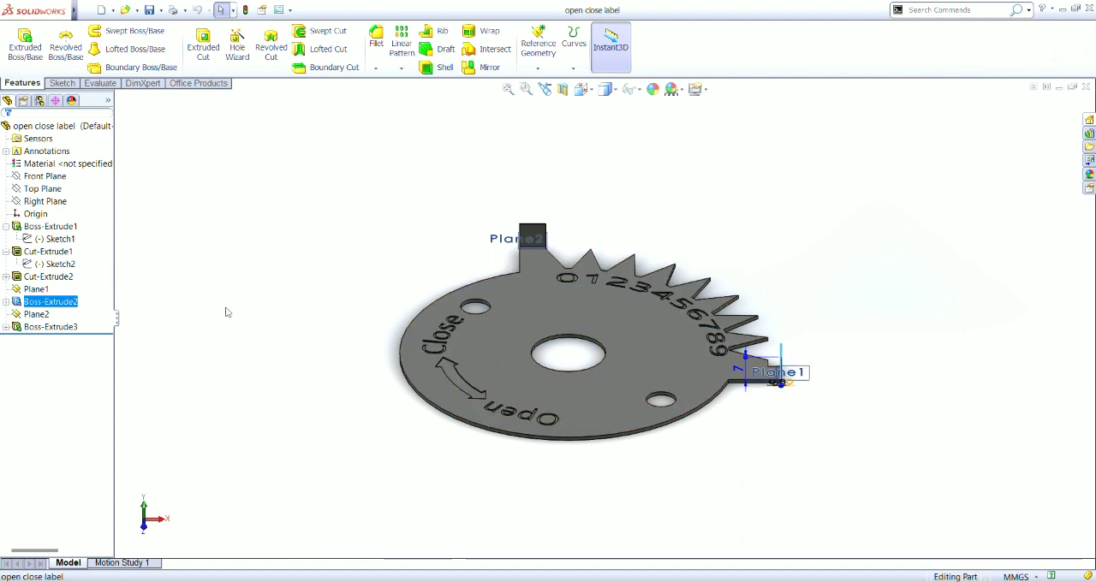
{"action": "left_click", "coordinate": [30, 328], "text": "ctrl"}
{"action": "left_click", "coordinate": [30, 328]}
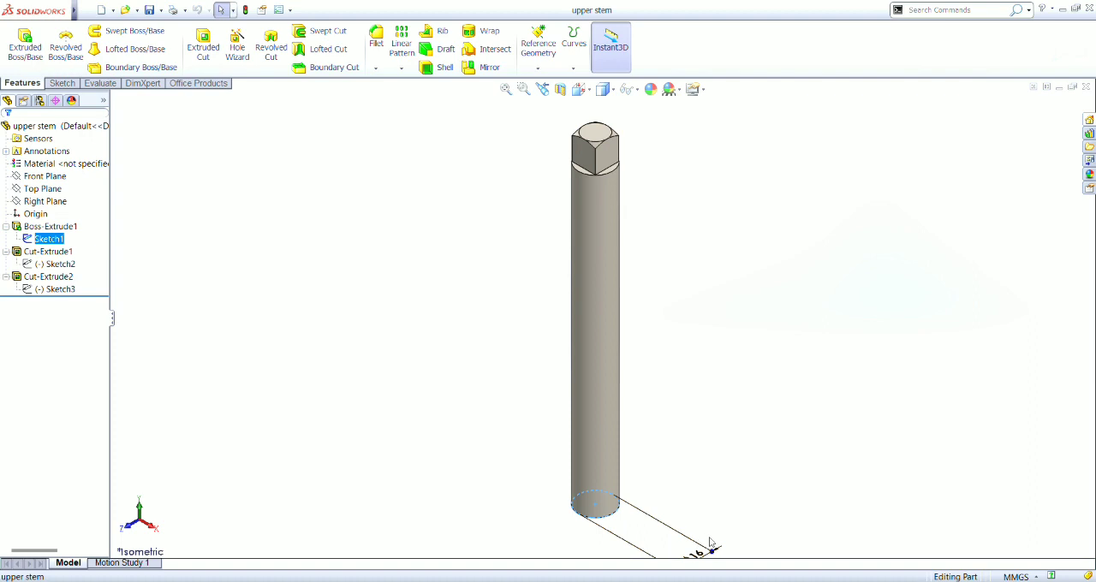
- Examine the upper stem's base circle in Sketch1 and the Sketch2 profile of Cut-Extrude1 at the square end
{"action": "key", "text": "Down"}
{"action": "key", "text": "Up"}
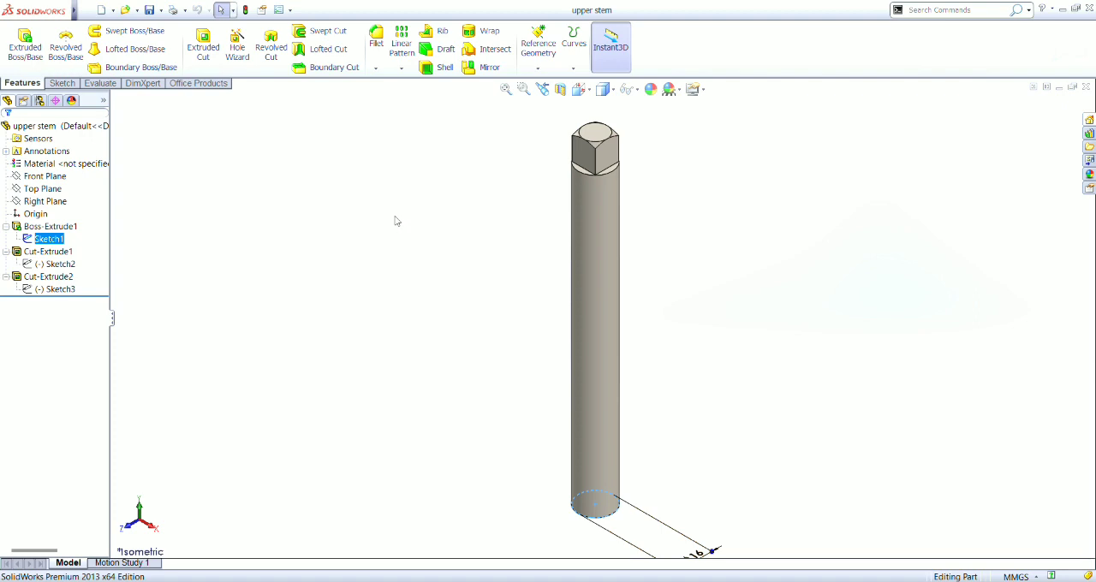
{"action": "left_click", "coordinate": [61, 269], "text": "ctrl"}
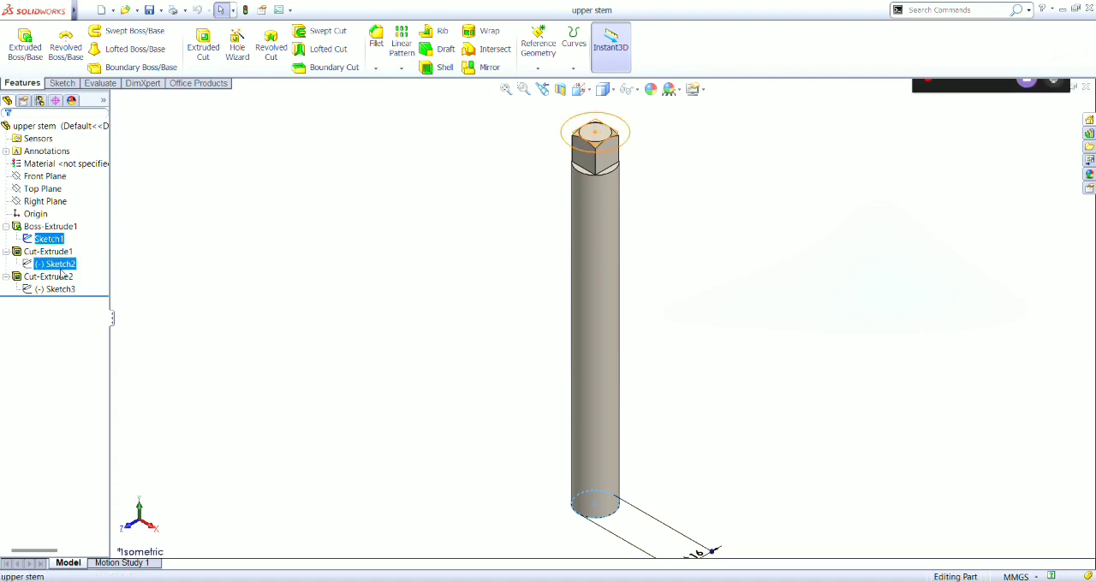
{"action": "left_click", "coordinate": [61, 267]}
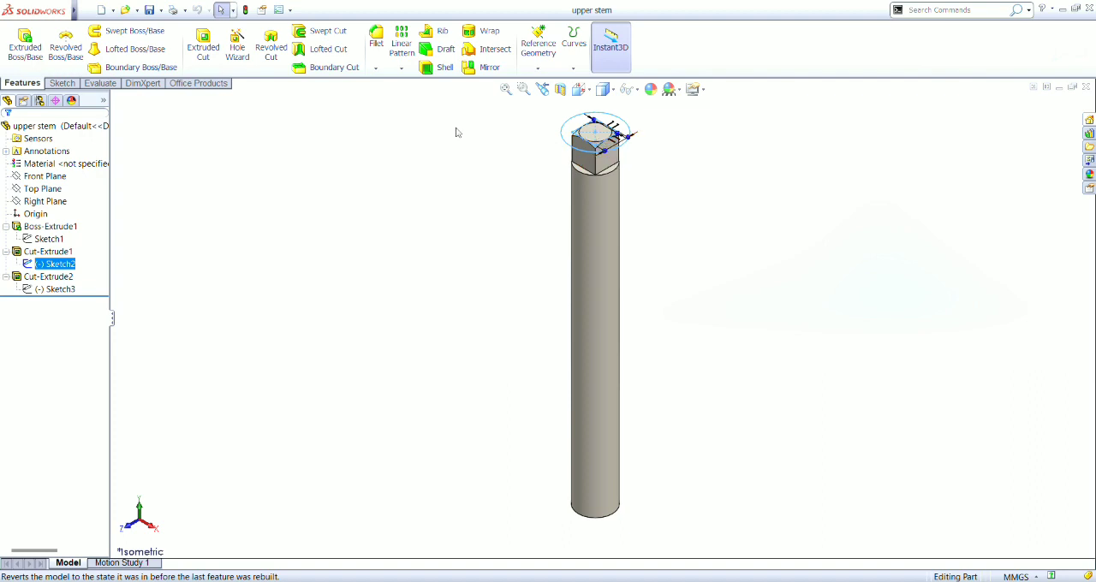
{"action": "mouse_move", "coordinate": [42, 267]}
{"action": "left_mouse_down"}
{"action": "mouse_move", "coordinate": [60, 245]}
{"action": "mouse_move", "coordinate": [54, 256]}
{"action": "left_mouse_up"}
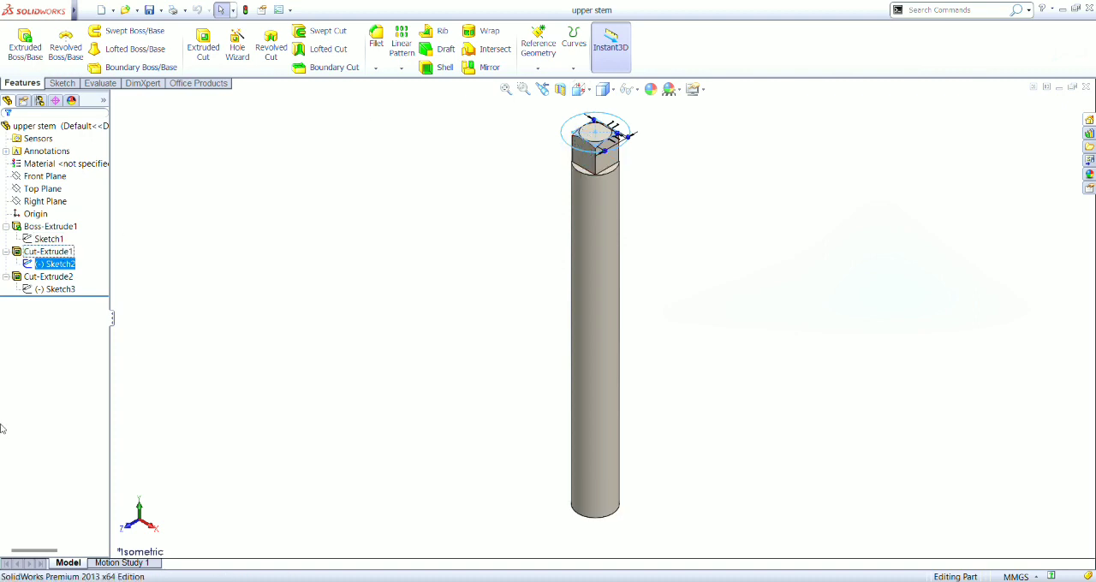
- Inspect the upper stem's Cut-Extrude2 at the square end from several view angles
{"action": "left_click", "coordinate": [51, 278]}
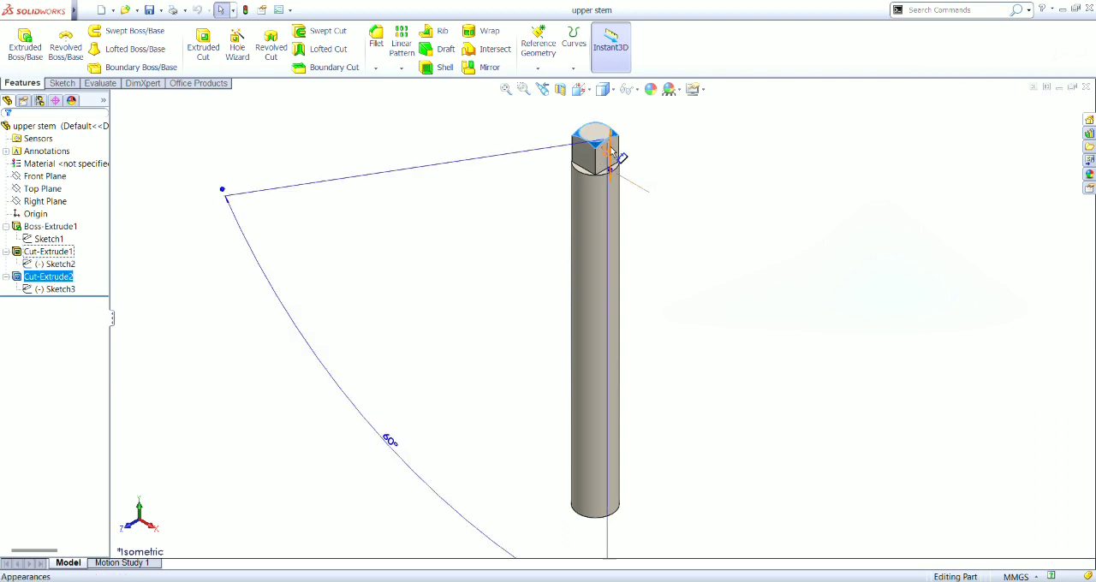
{"action": "key", "text": "Right"}
{"action": "key", "text": "Left"}
{"action": "key", "text": "Left"}
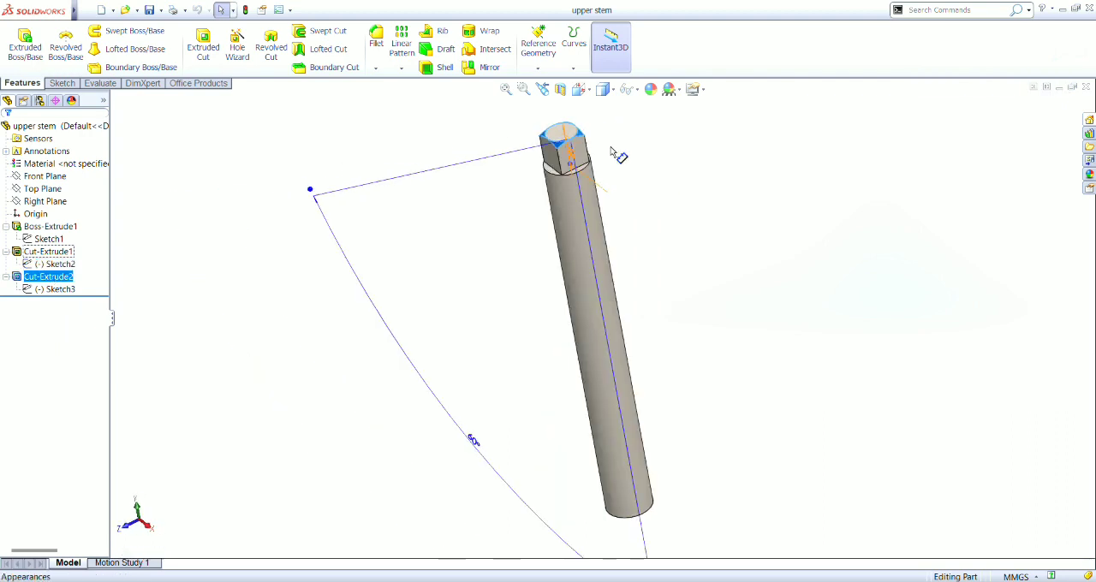
{"action": "key", "text": "Left"}
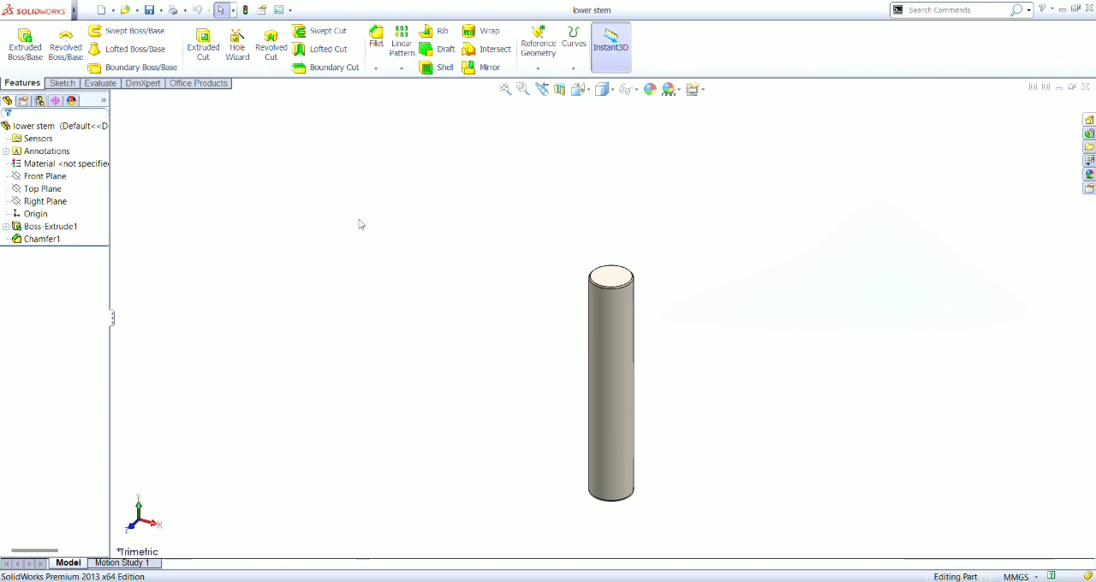
- Examine the lower stem's Boss-Extrude1 circle in Sketch1 and its Chamfer1 edges from a rotated view
{"action": "left_click", "coordinate": [6, 226]}
{"action": "left_click", "coordinate": [43, 239]}
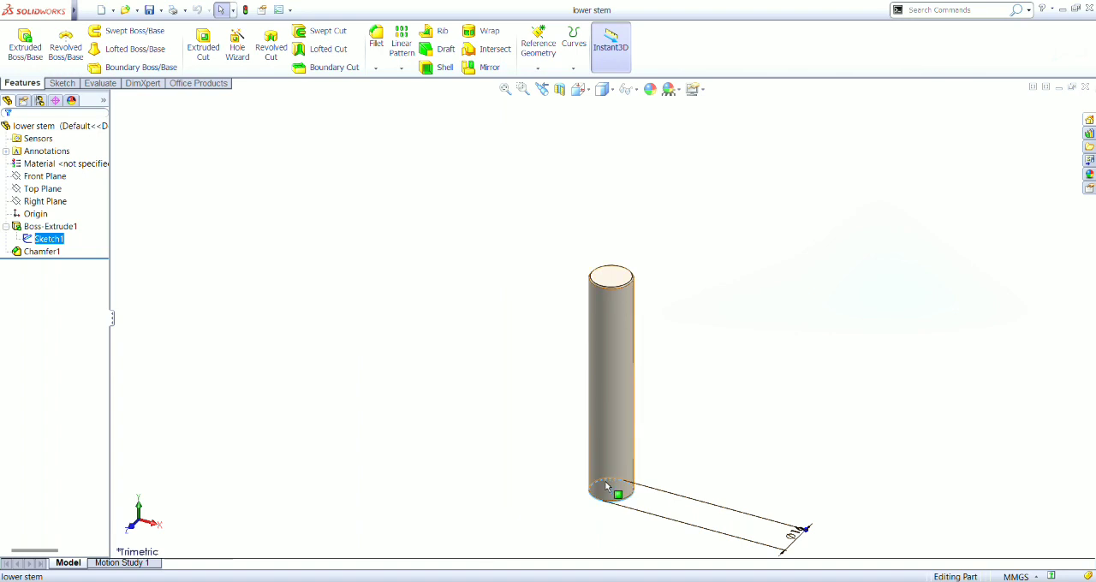
{"action": "left_click", "coordinate": [43, 252]}
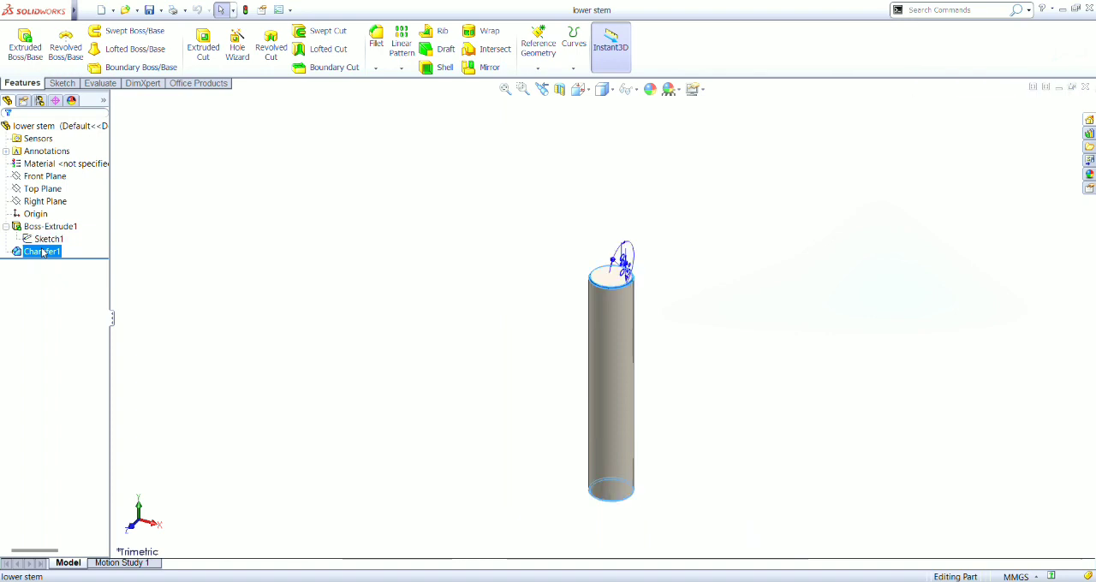
{"action": "key", "text": "Left"}
{"action": "key", "text": "Left"}
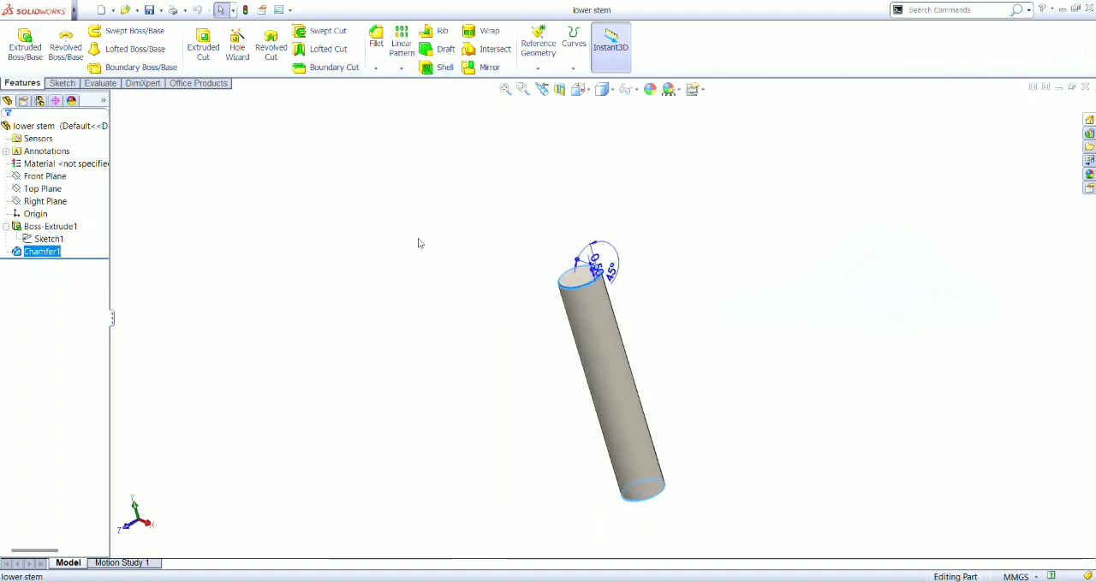
{"action": "key", "text": "Left"}
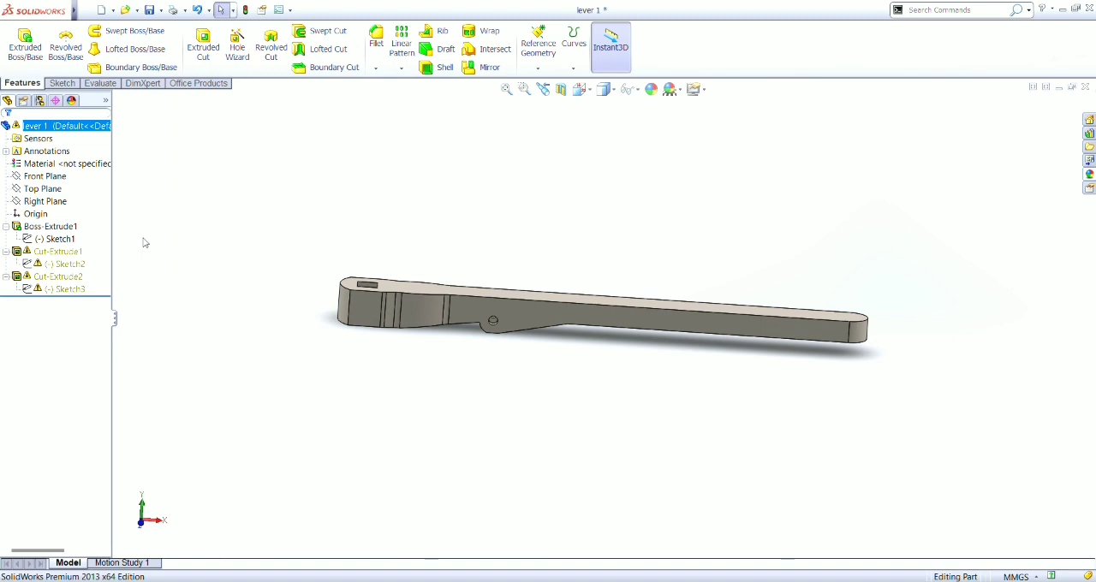
- Examine the Boss-Extrude1 body of lever 1 and its Sketch1 outline from slightly different view angles
{"action": "left_click", "coordinate": [65, 226]}
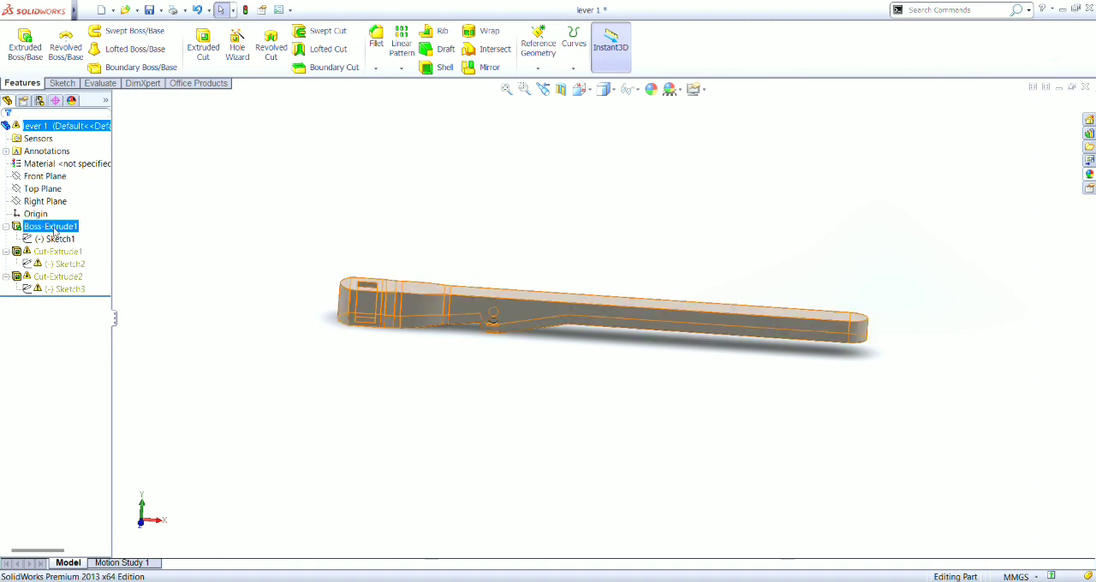
{"action": "left_click", "coordinate": [55, 239]}
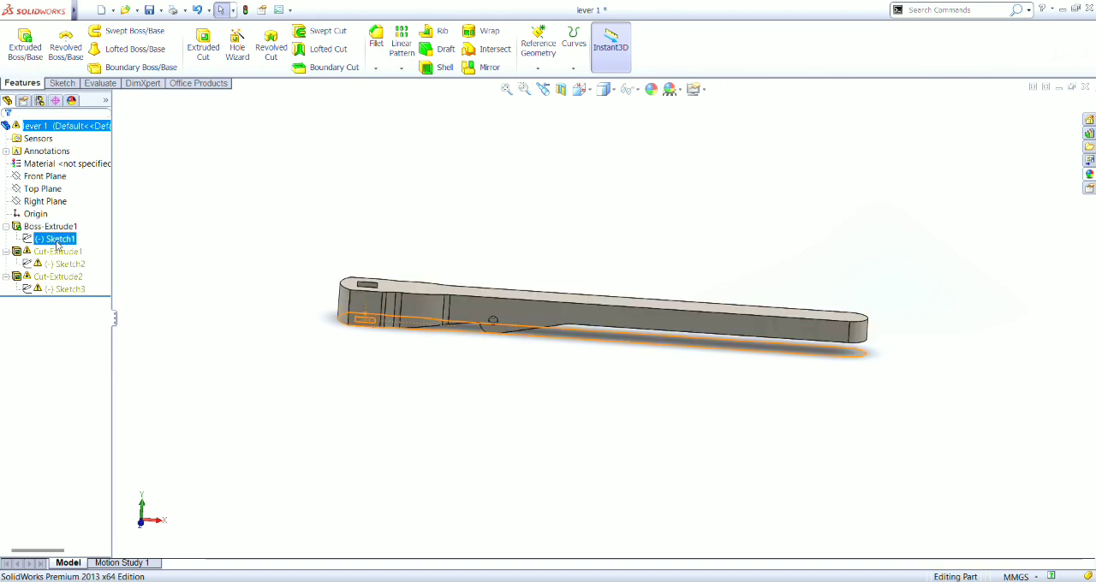
{"action": "key", "text": "Down"}
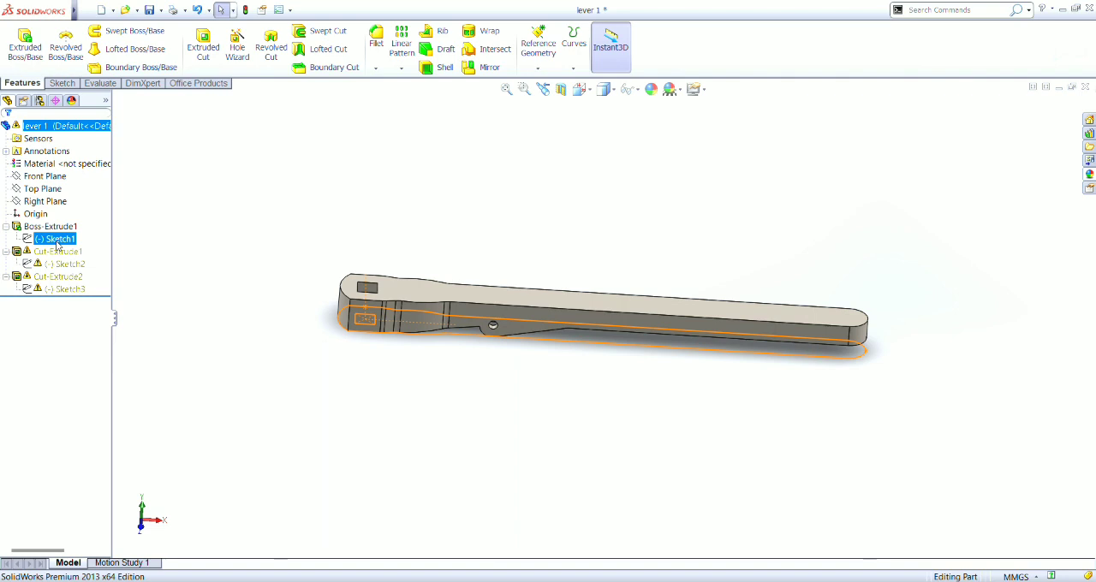
{"action": "key", "text": "Up"}
{"action": "key", "text": "Down"}
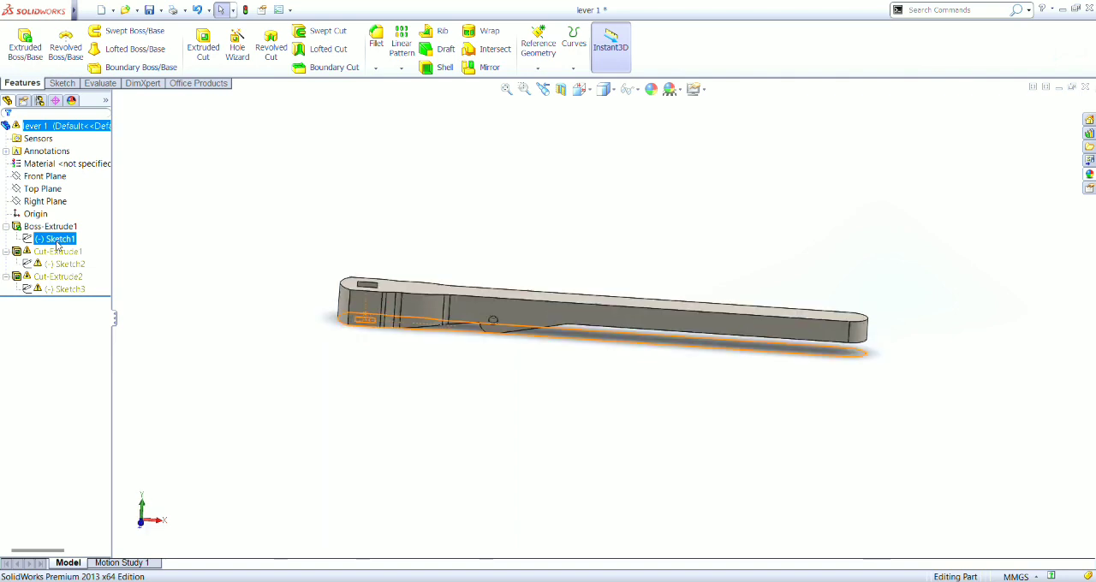
- Examine lever 1's Boss-Extrude1 body, Cut-Extrude1 and the dimensions of its Sketch2 profile along the underside
{"action": "left_click", "coordinate": [49, 226]}
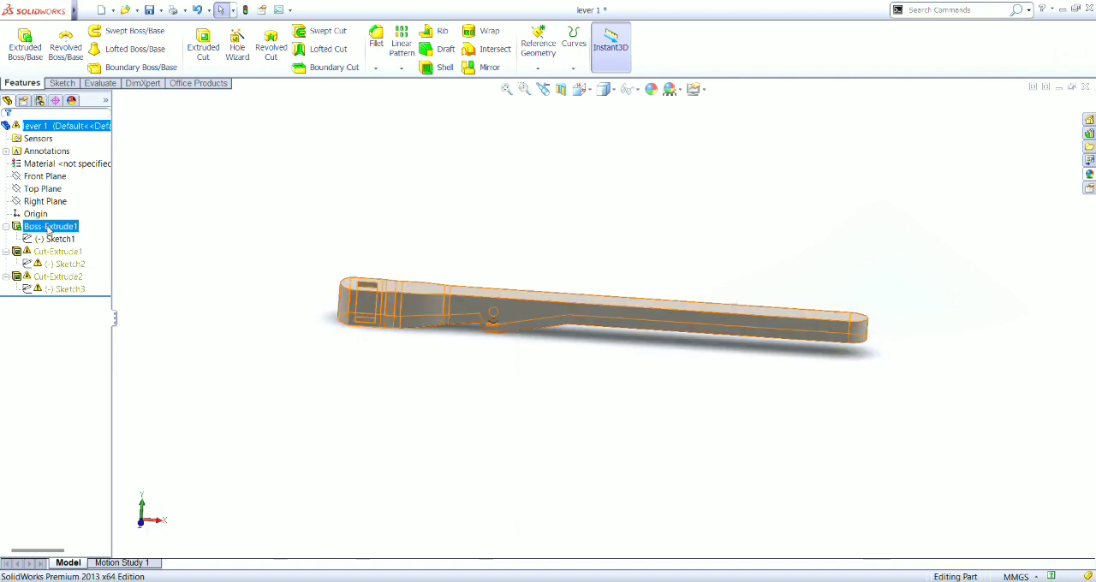
{"action": "left_click", "coordinate": [48, 251]}
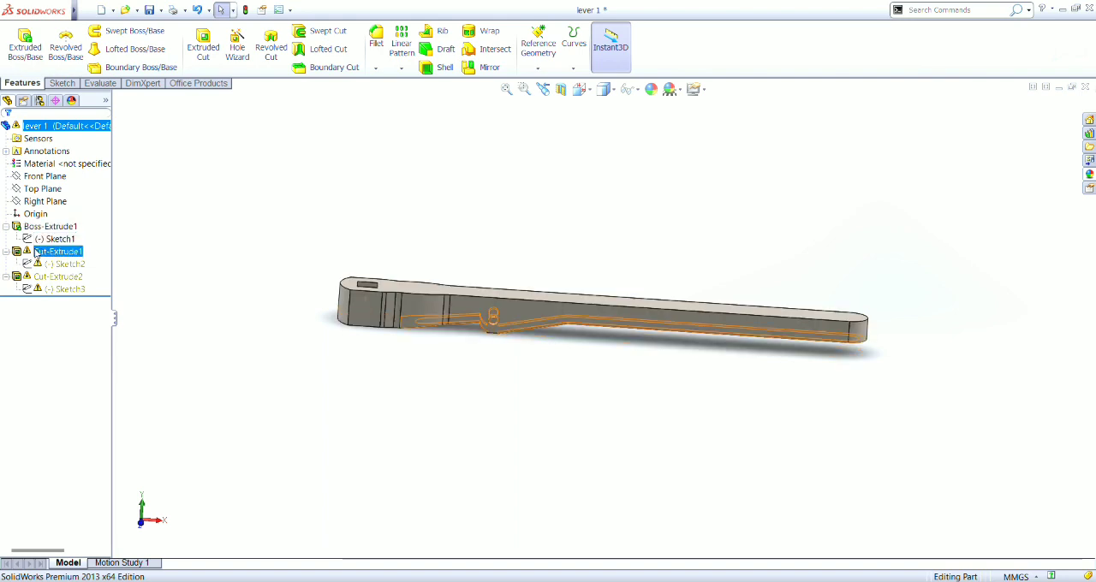
{"action": "left_click", "coordinate": [62, 264]}
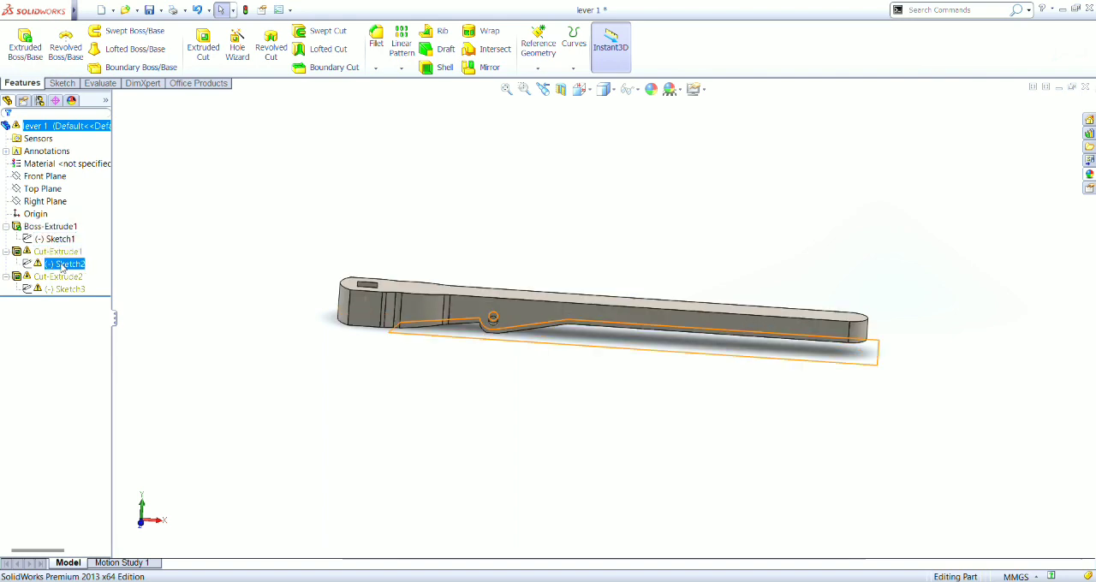
{"action": "double_click", "coordinate": [61, 266]}
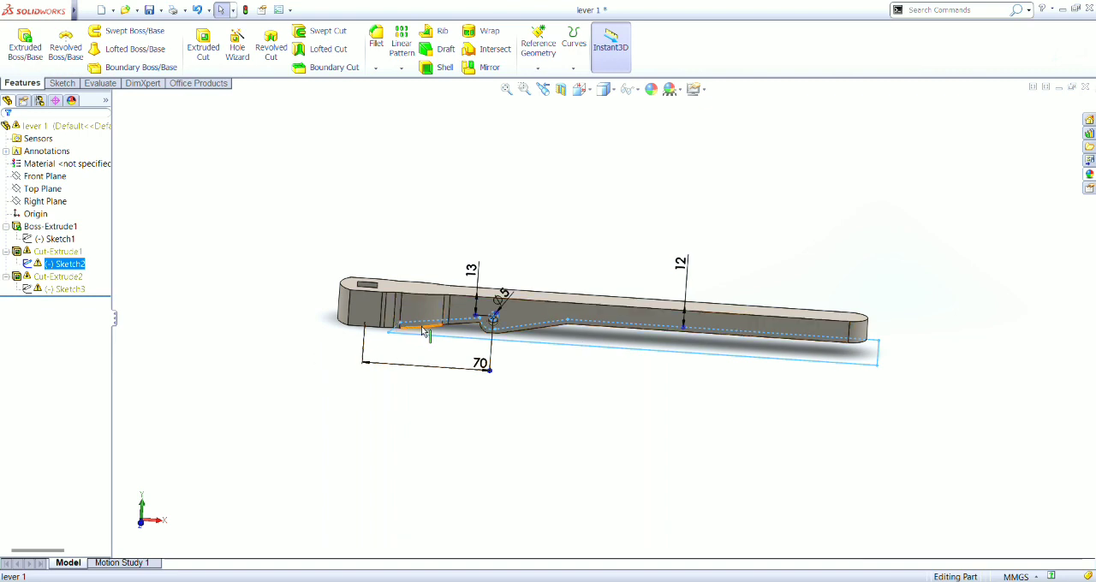
- Inspect lever 1's Cut-Extrude2 pocket and its dimensions from a rotated view
{"action": "left_click", "coordinate": [71, 279]}
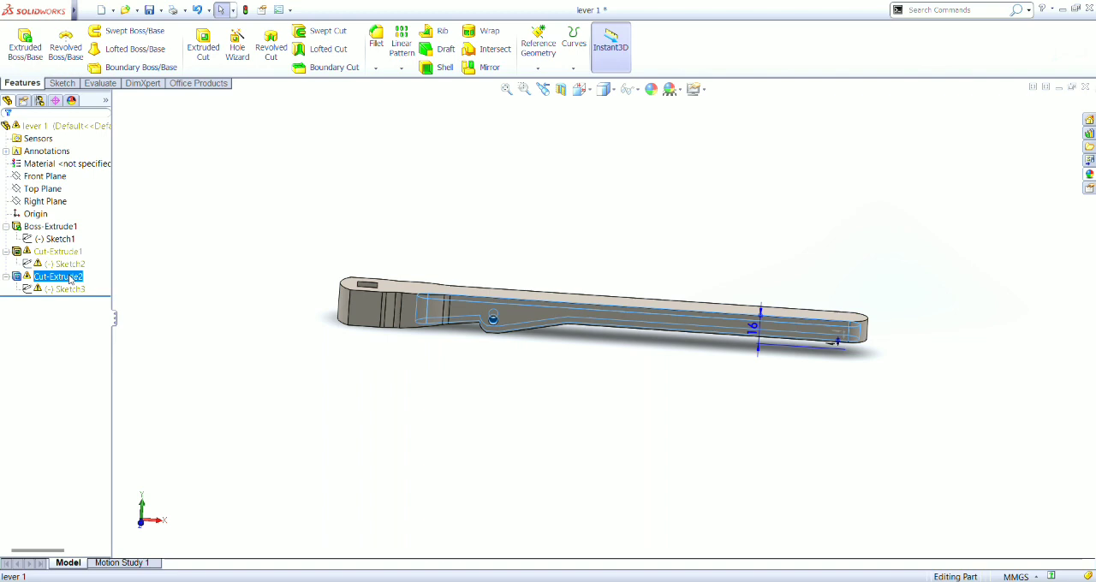
{"action": "key", "text": "Up"}
{"action": "key", "text": "Up"}
{"action": "key", "text": "Up"}
{"action": "key", "text": "Up"}
{"action": "key", "text": "Up"}
{"action": "key", "text": "Up"}
{"action": "key", "text": "Up"}
{"action": "key", "text": "Up"}
{"action": "key", "text": "Up"}
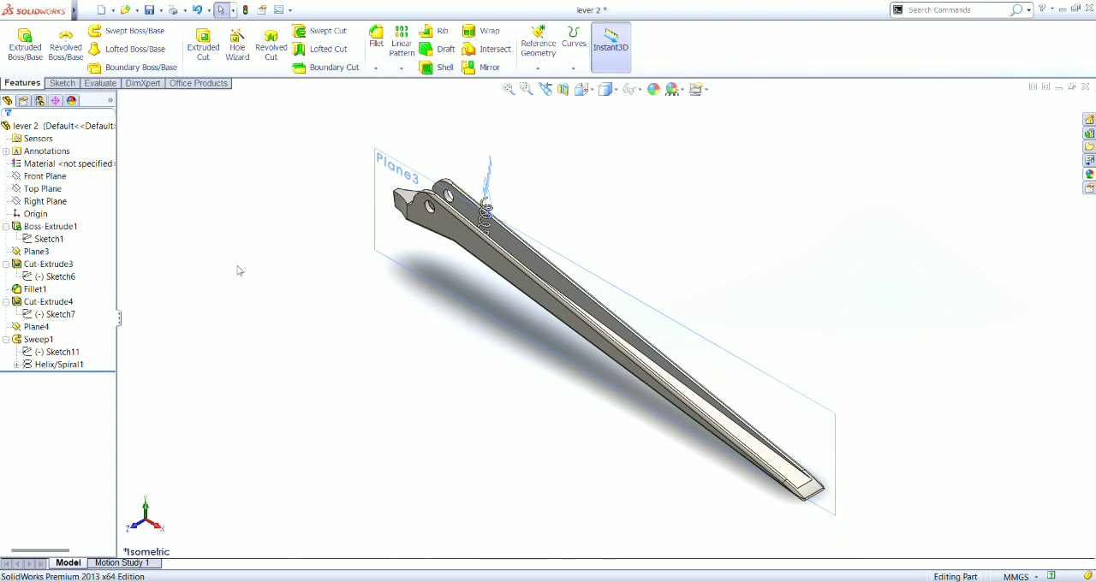
- Examine lever 2's Boss-Extrude1 body and the dimensions of its Sketch1 side profile
{"action": "left_click", "coordinate": [43, 225]}
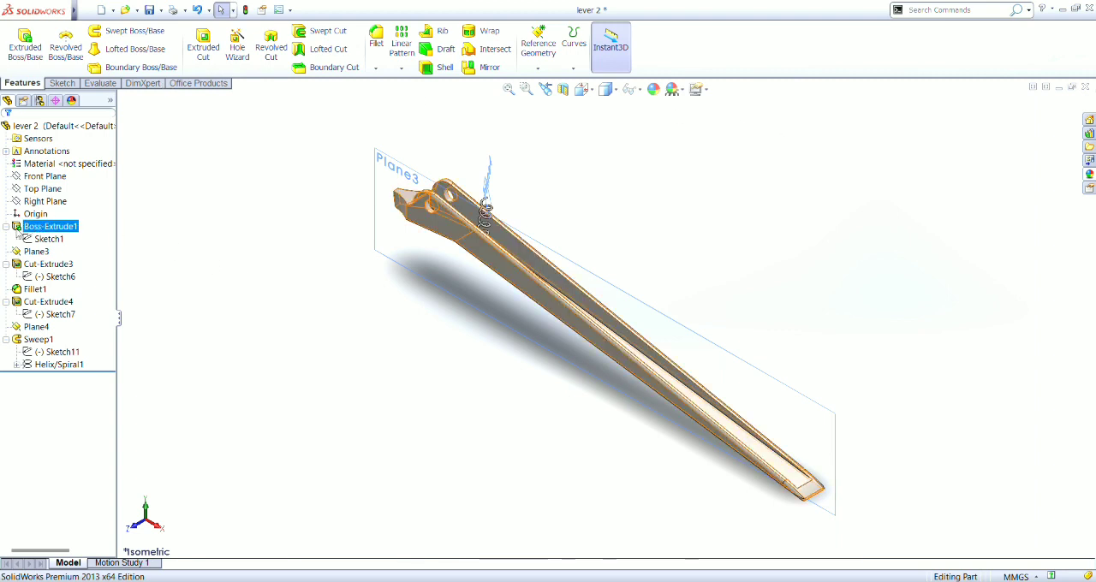
{"action": "left_click", "coordinate": [47, 239]}
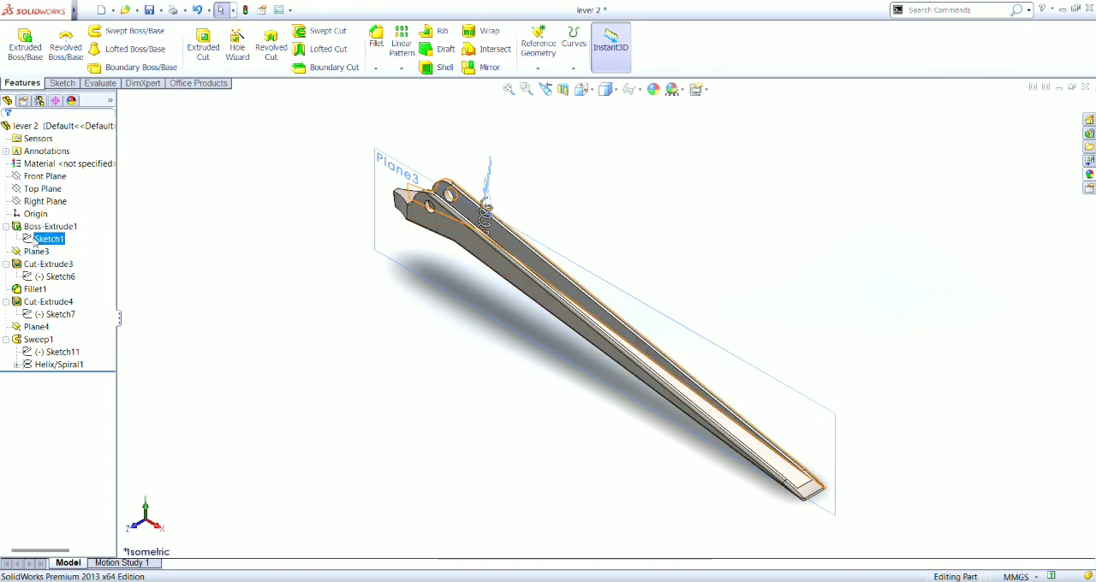
{"action": "double_click", "coordinate": [34, 242]}
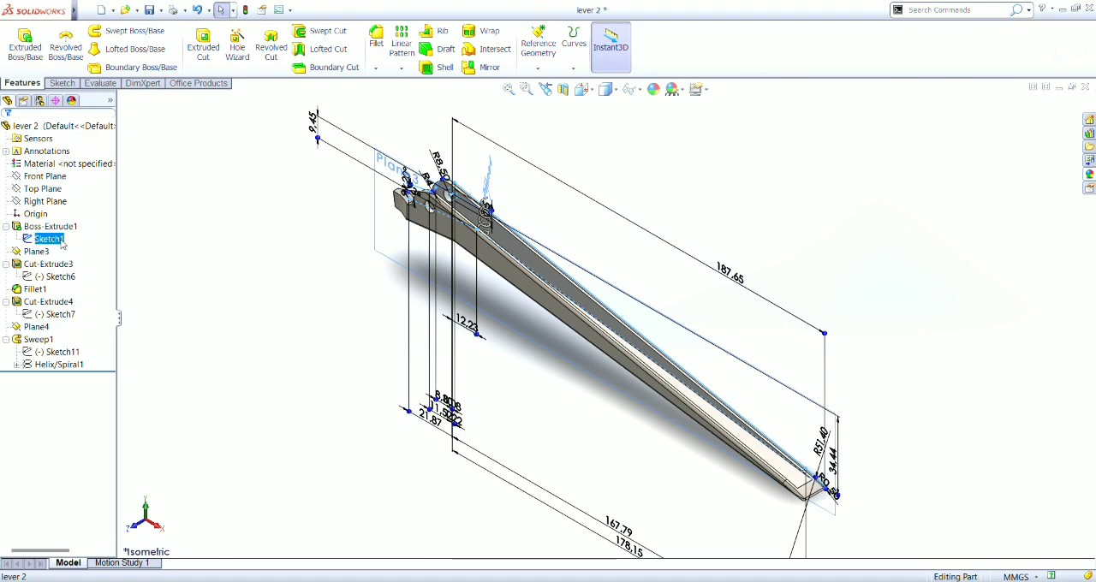
{"action": "left_click", "coordinate": [156, 249]}
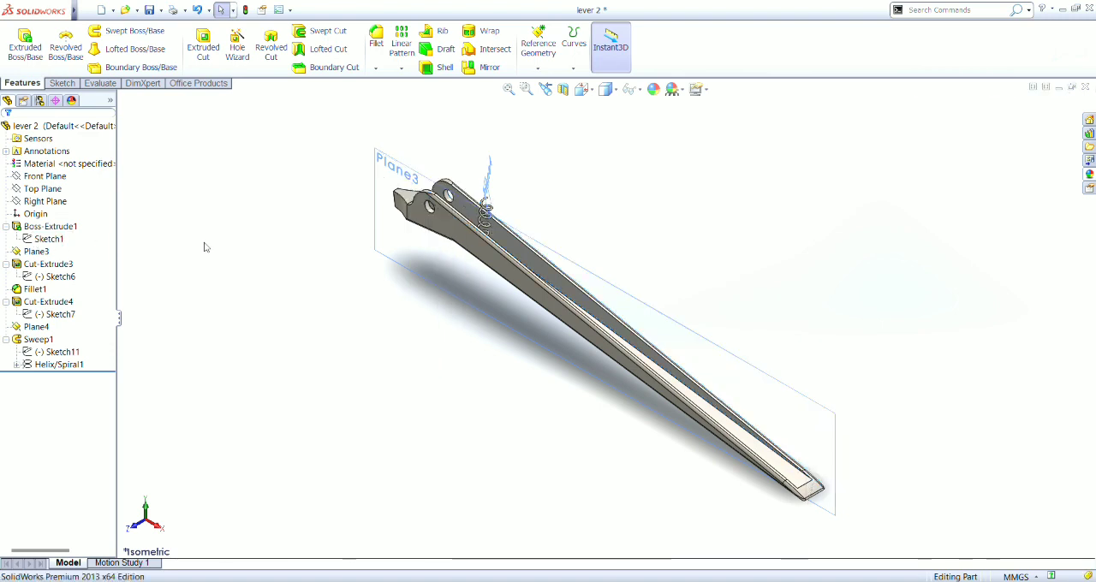
{"action": "left_click", "coordinate": [58, 227]}
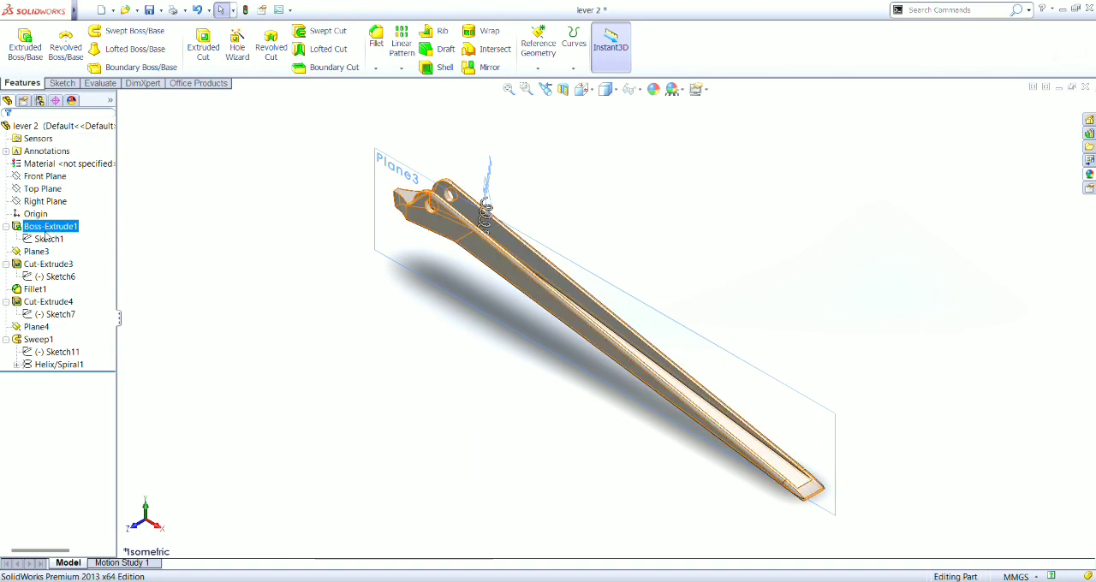
{"action": "left_click", "coordinate": [47, 239]}
- Examine lever 2's Cut-Extrude3 with its Sketch6 outline and the Fillet1 edges from a slightly rotated view
{"action": "left_click", "coordinate": [38, 277]}
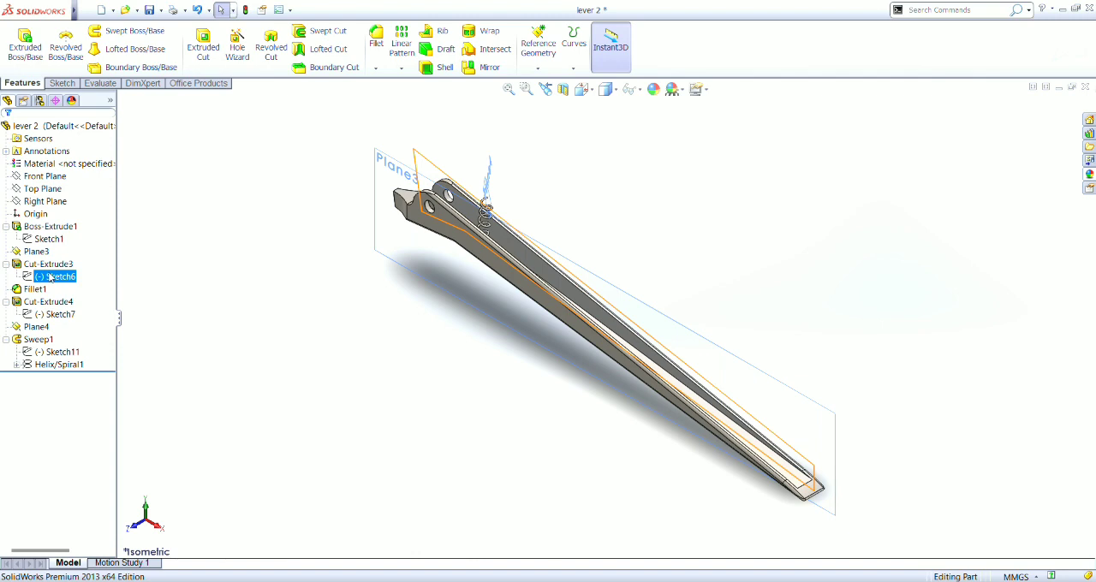
{"action": "left_click", "coordinate": [55, 277]}
{"action": "key", "text": "Right"}
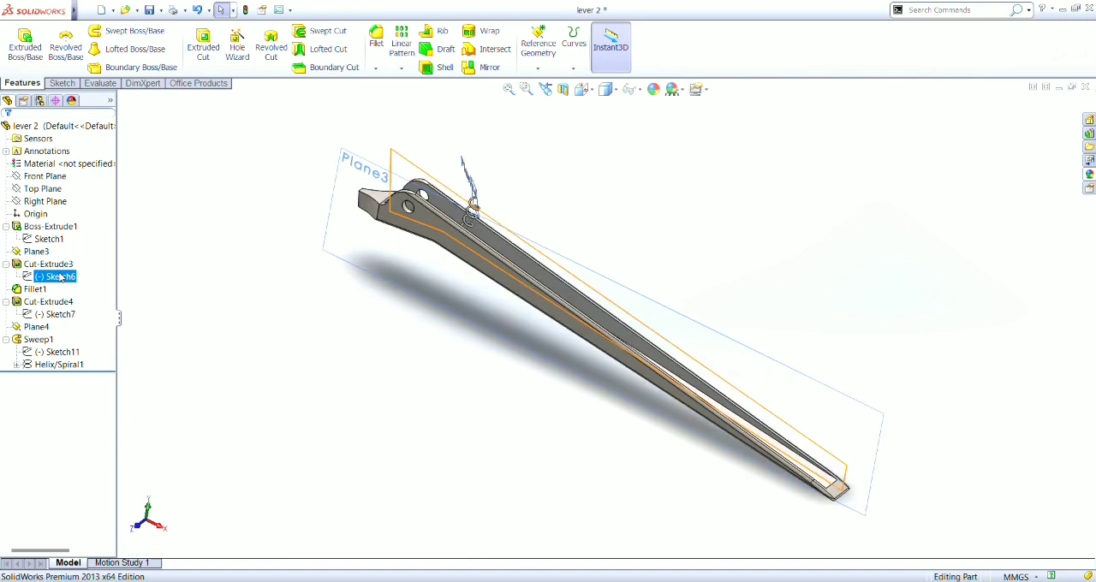
{"action": "left_click", "coordinate": [54, 265]}
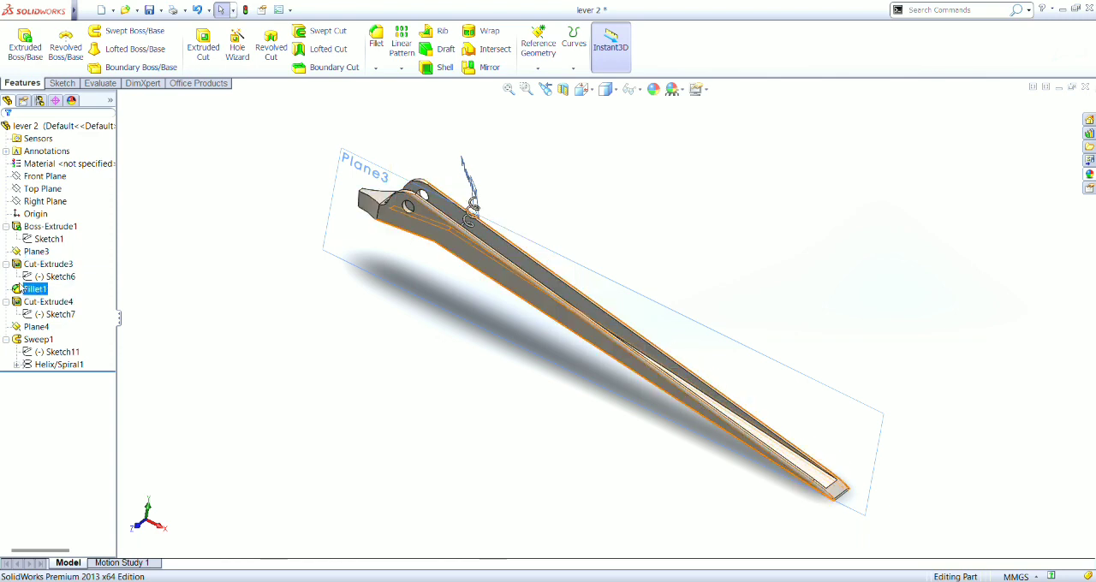
{"action": "left_click", "coordinate": [19, 289]}
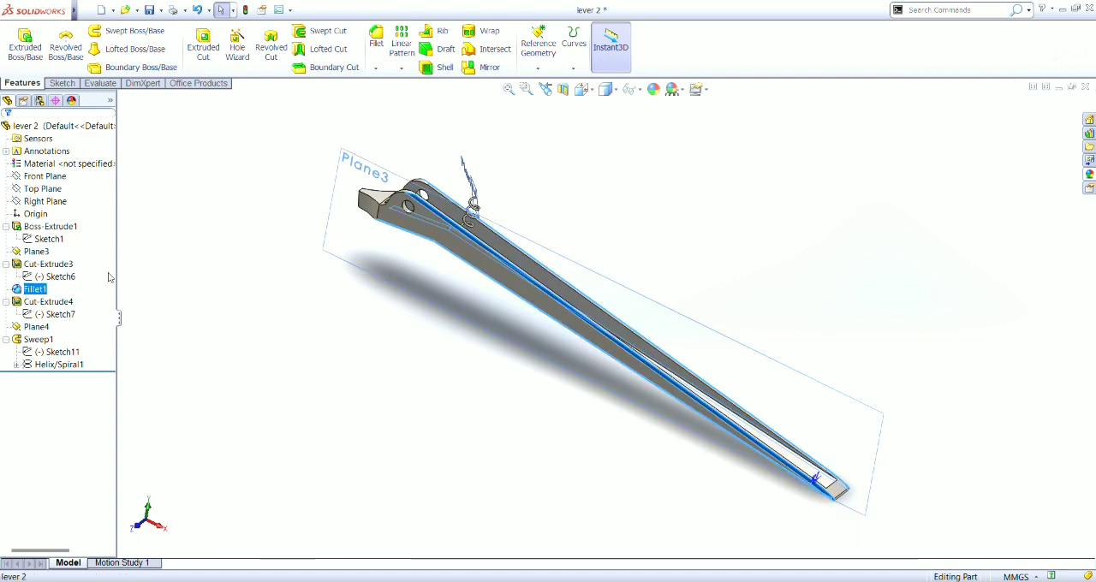
- Examine lever 2's Cut-Extrude4 and its Sketch7 profile at the notched end from several view angles
{"action": "left_click", "coordinate": [47, 302], "text": "ctrl"}
{"action": "left_click", "coordinate": [47, 304]}
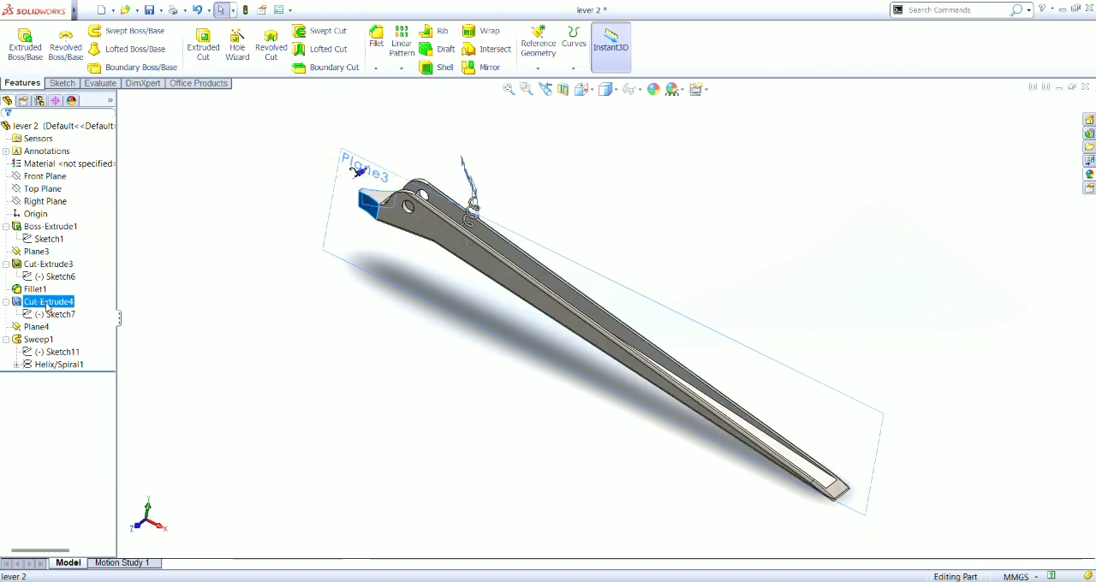
{"action": "left_click", "coordinate": [55, 314], "text": "ctrl"}
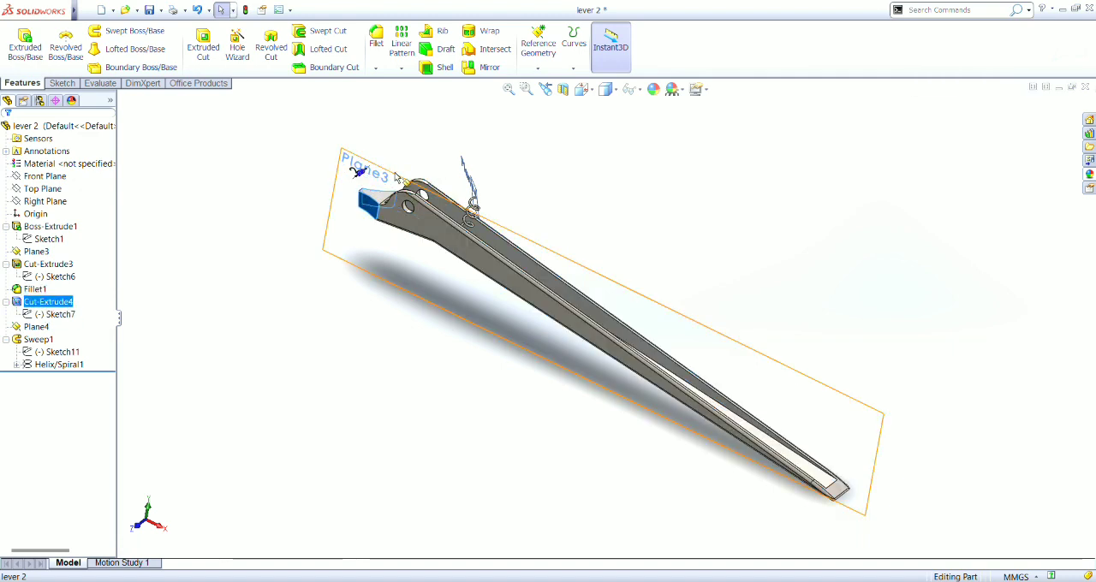
{"action": "left_click", "coordinate": [58, 314]}
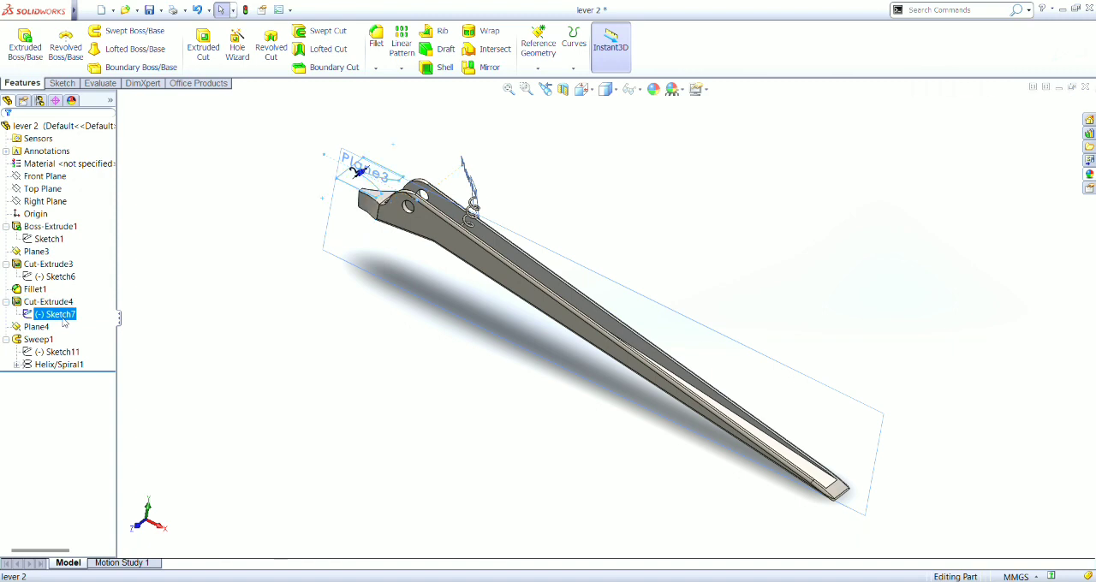
{"action": "key", "text": "Down"}
{"action": "key", "text": "Down"}
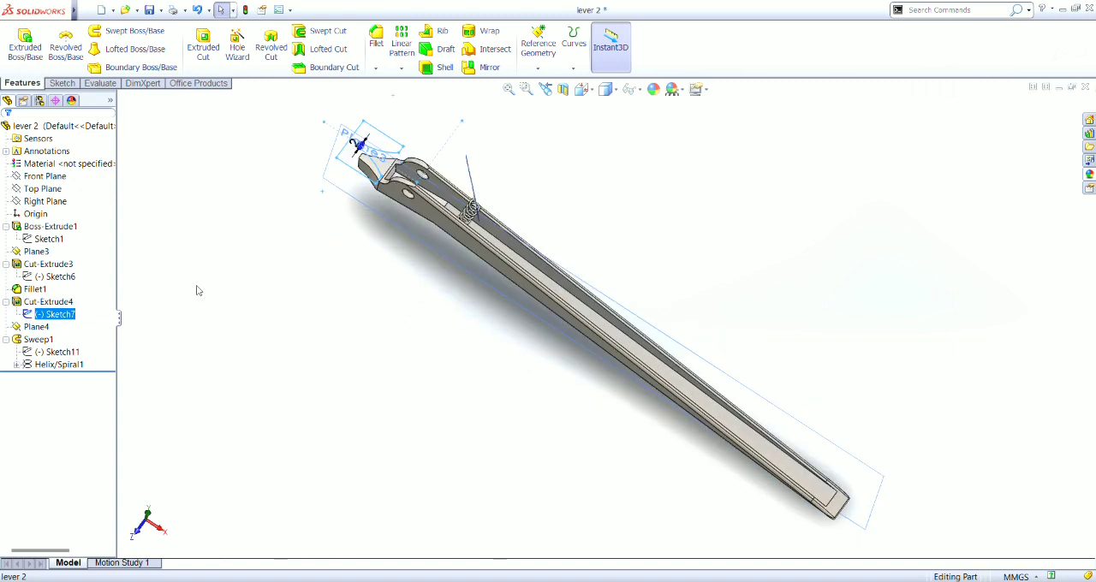
{"action": "key", "text": "Up"}
{"action": "key", "text": "Up"}
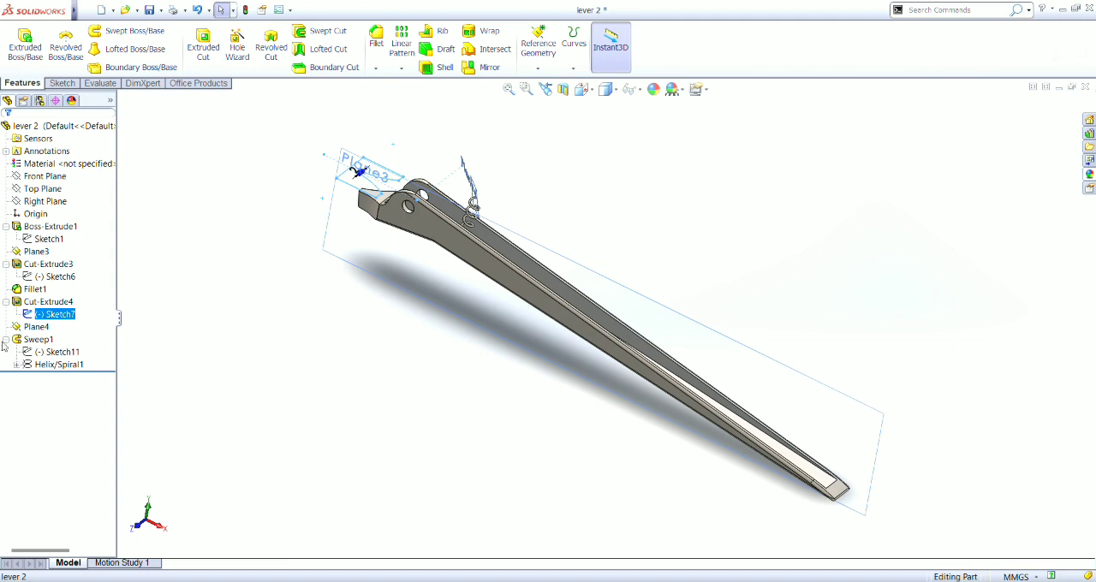
- Examine lever 2's Sweep1 spring and the Helix/Spiral1 path it follows
{"action": "left_click", "coordinate": [41, 340]}
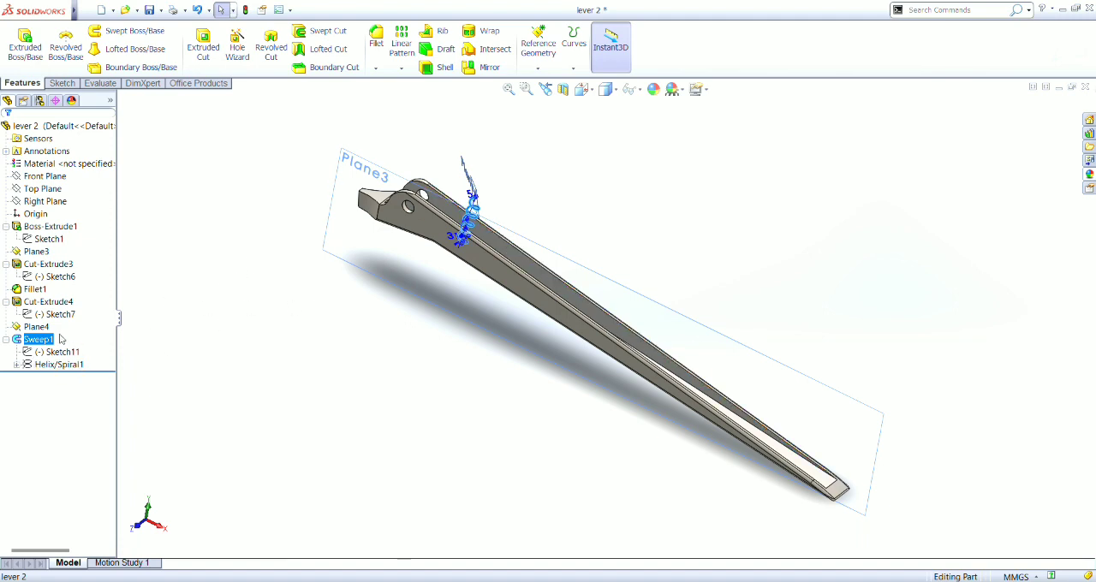
{"action": "left_click", "coordinate": [60, 366]}
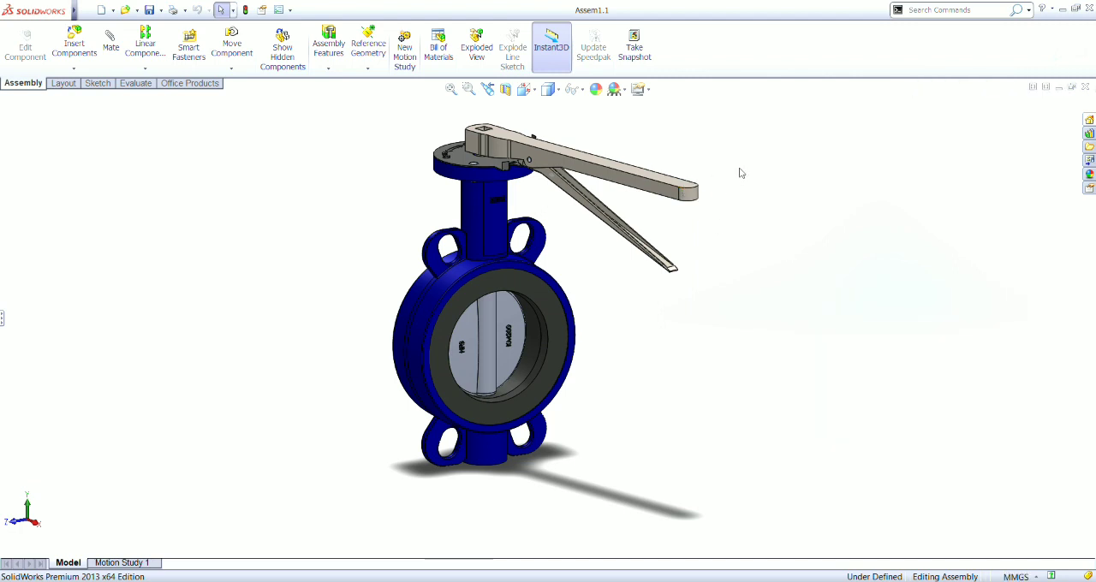
- Swing the lever slightly about the valve's stem axis in the Assem1.1 assembly, turning the disc with it
{"action": "left_click_drag", "start_coordinate": [660, 184], "coordinate": [649, 231]}
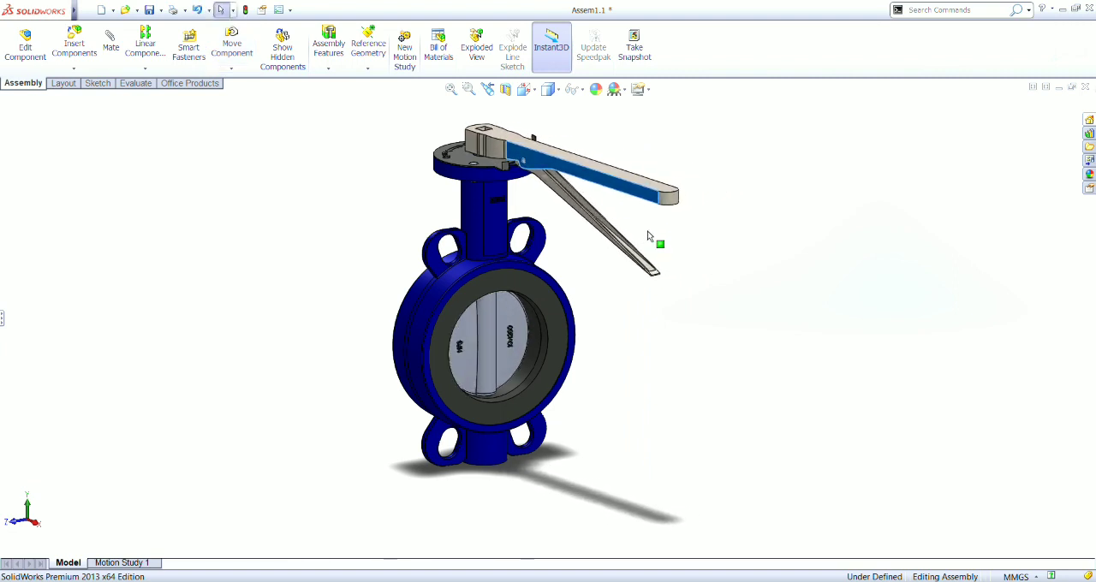
{"action": "left_click", "coordinate": [733, 193]}
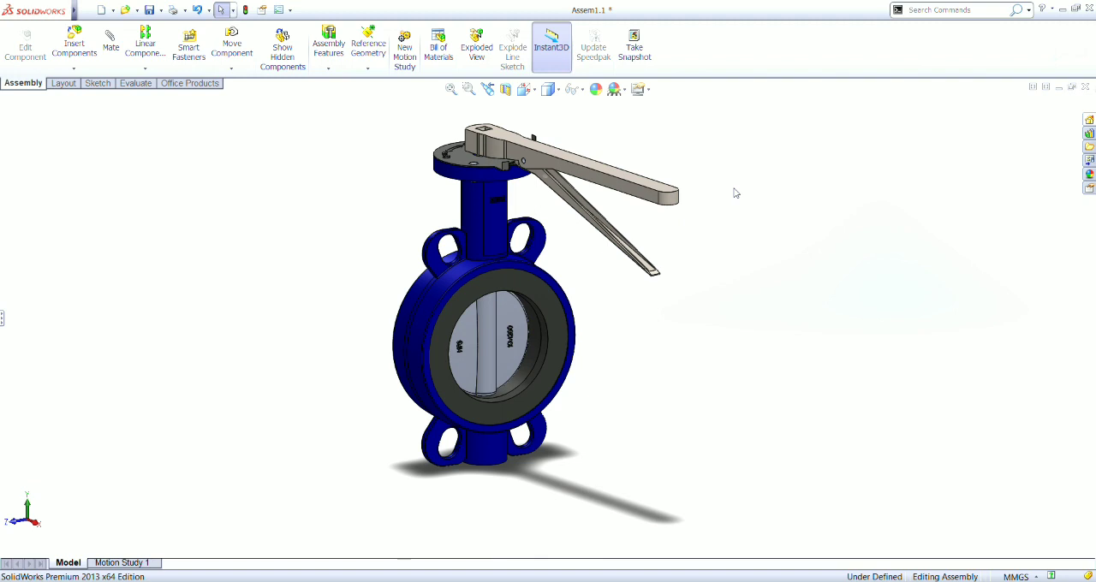